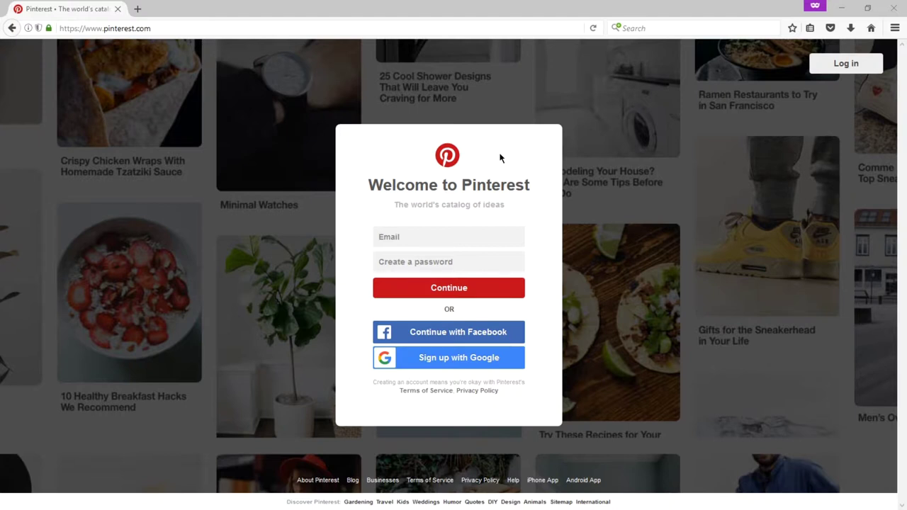
Leave the Welcome to Pinterest sign-up box and head for the Pinterest for Business link
click(173, 29)
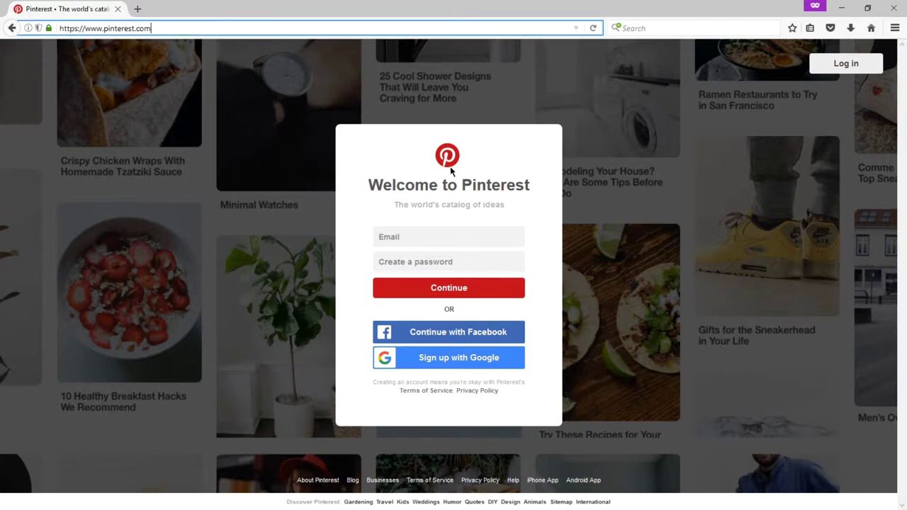
Reach the Pinterest for Business page and read down through its business overview
click(371, 482)
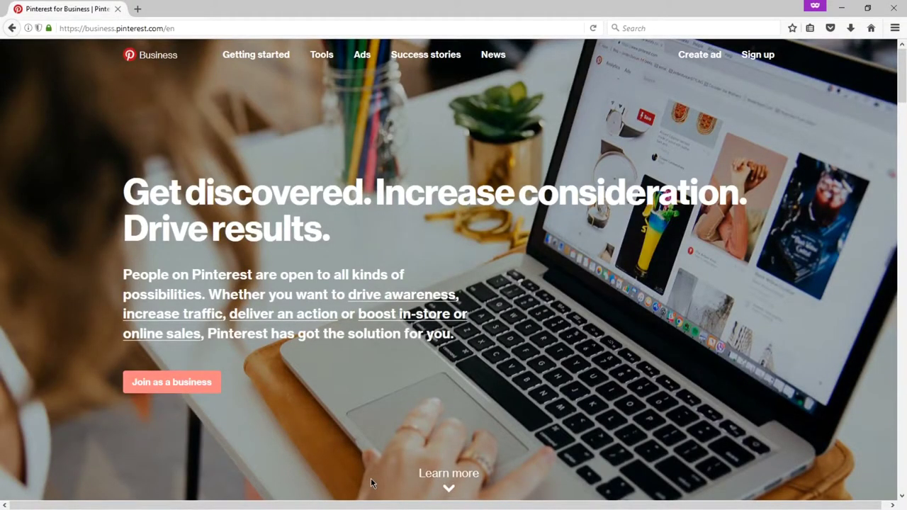
key(alt+Left)
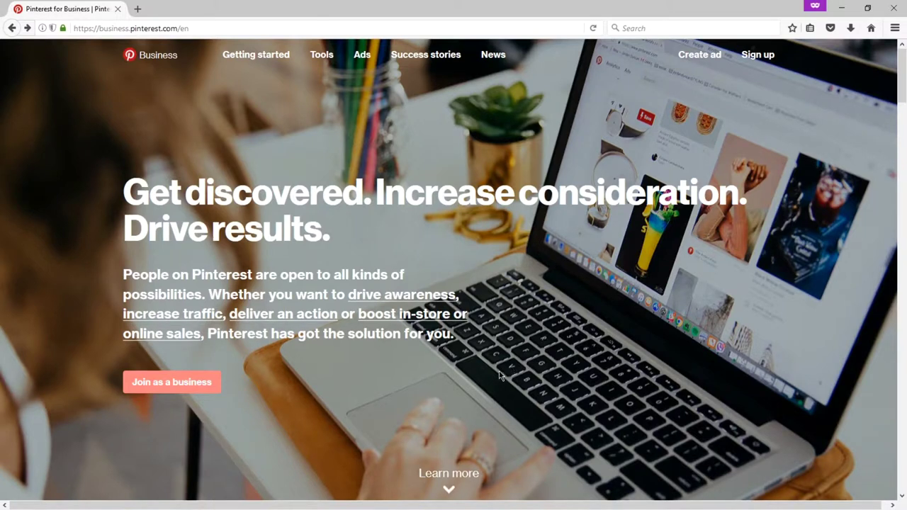
click(448, 475)
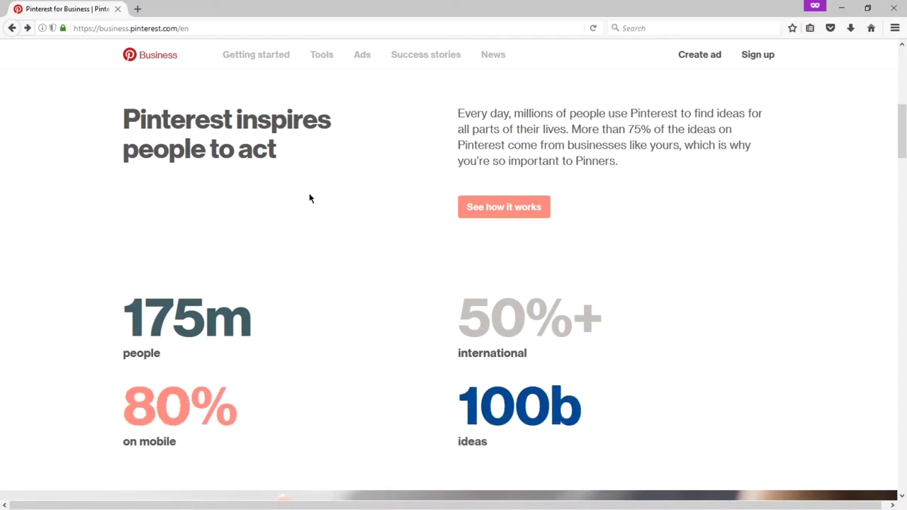
scroll(345, 245, down, 6)
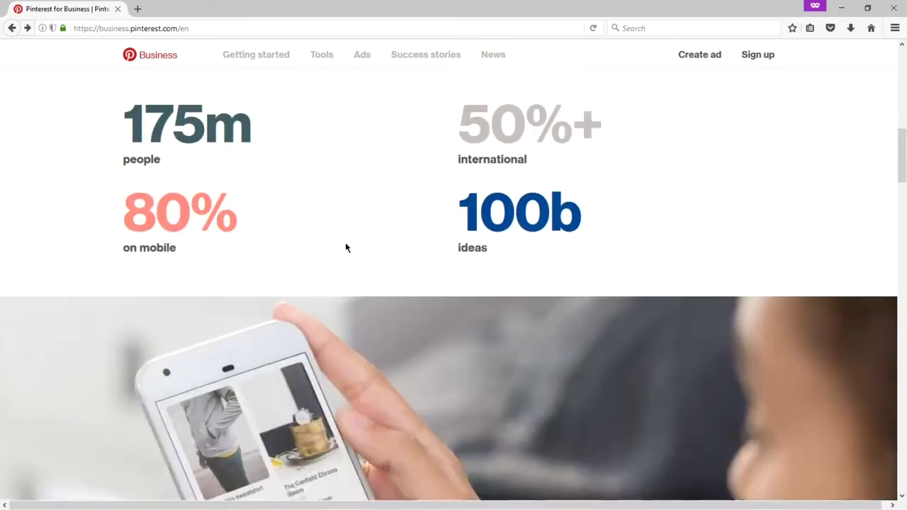
scroll(346, 247, down, 5)
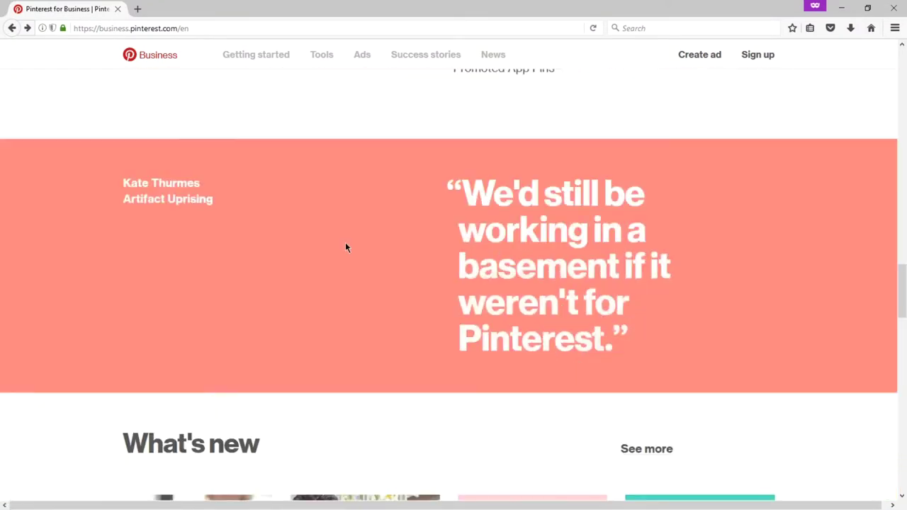
scroll(346, 248, down, 3)
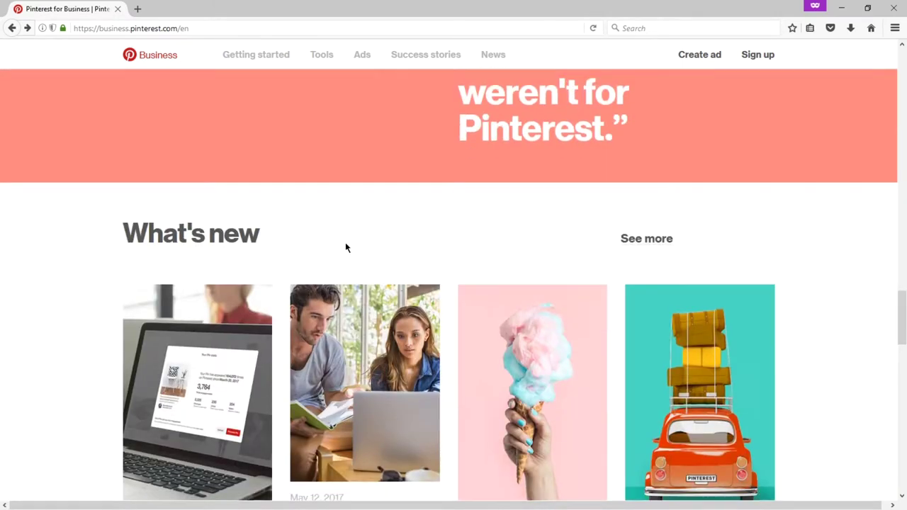
scroll(345, 247, down, 8)
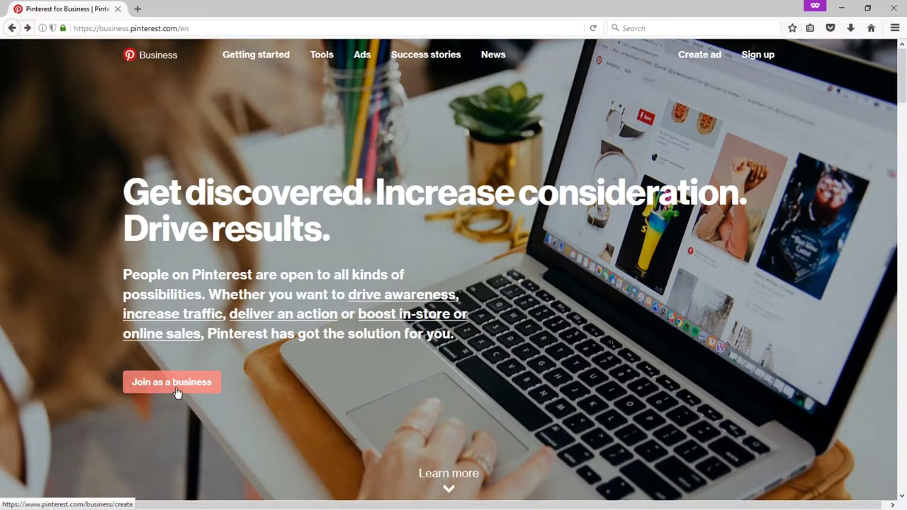
Register Victor's Bakery as a Local Business account with email, password and website
click(176, 391)
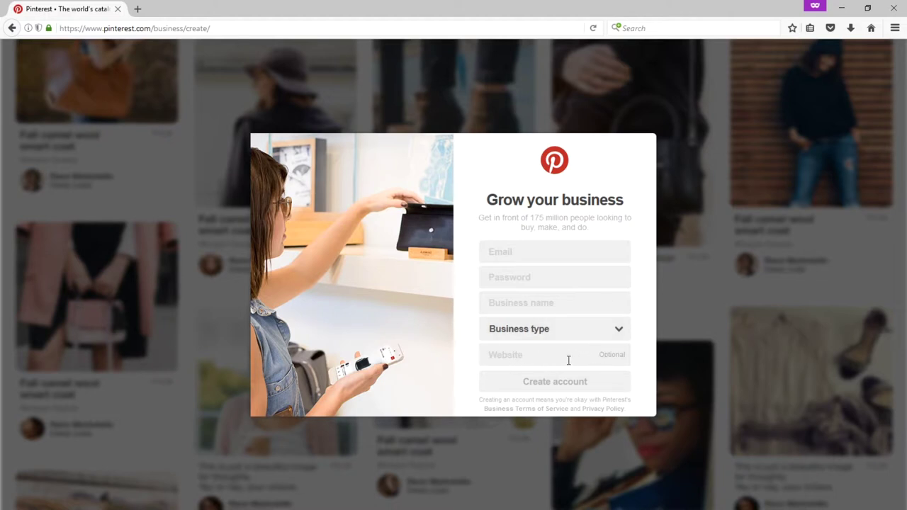
click(523, 328)
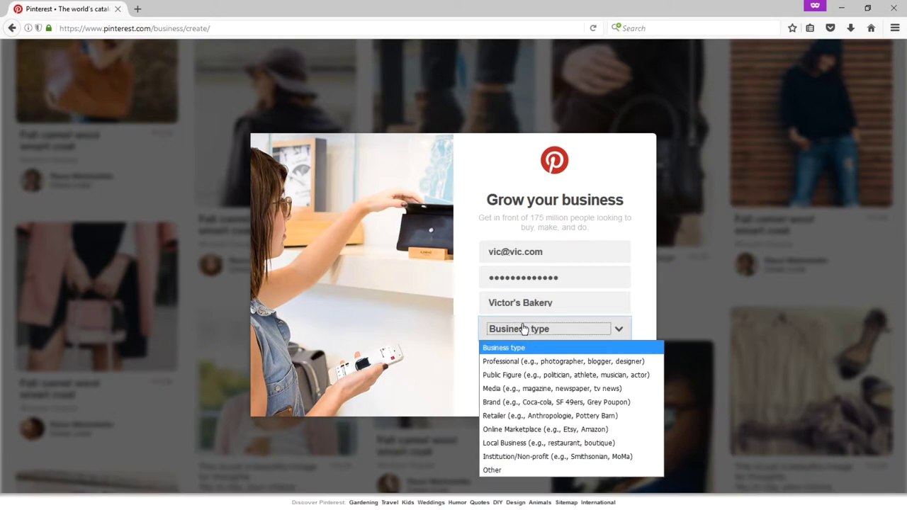
click(527, 443)
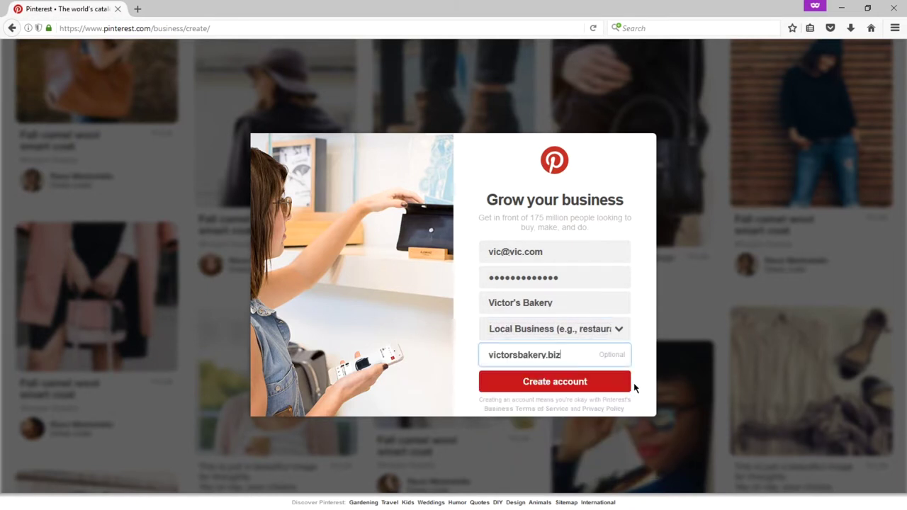
click(630, 383)
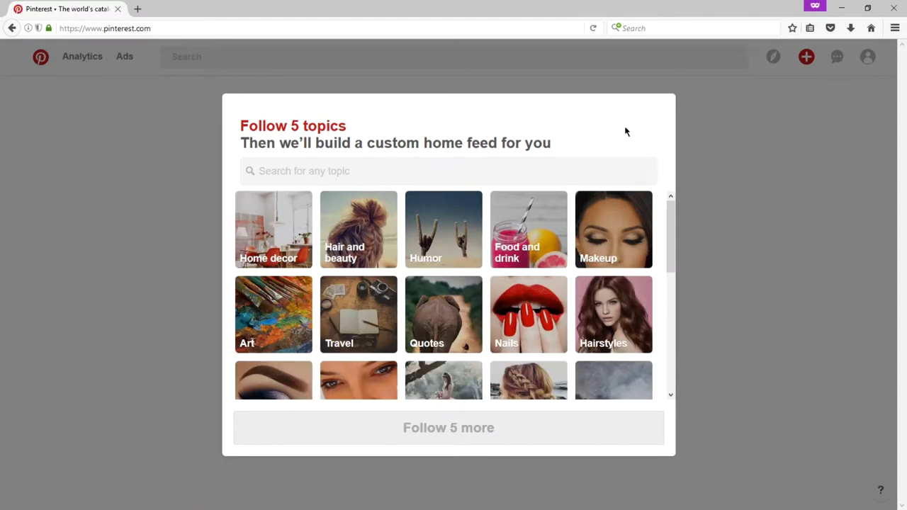
Follow the Food and drink and Health and fitness topics
scroll(603, 215, down, 4)
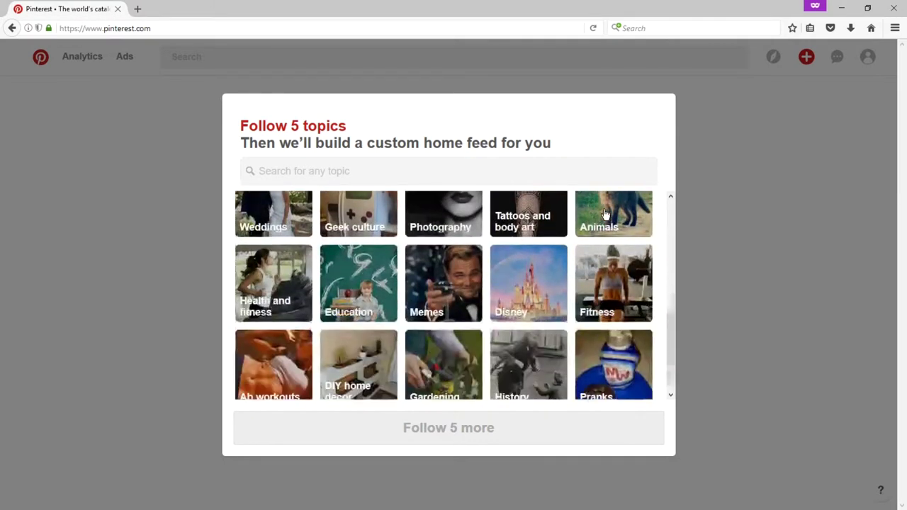
scroll(605, 214, up, 4)
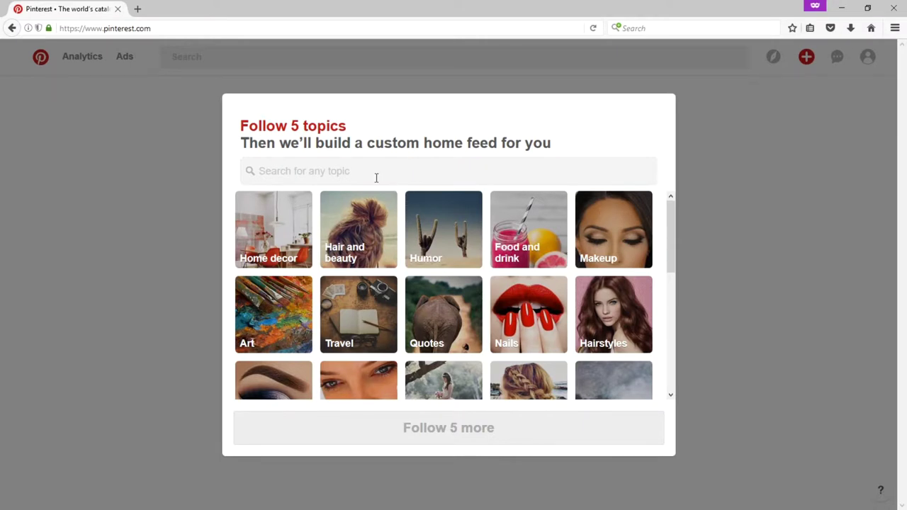
drag(291, 126, 341, 128)
click(367, 133)
click(521, 231)
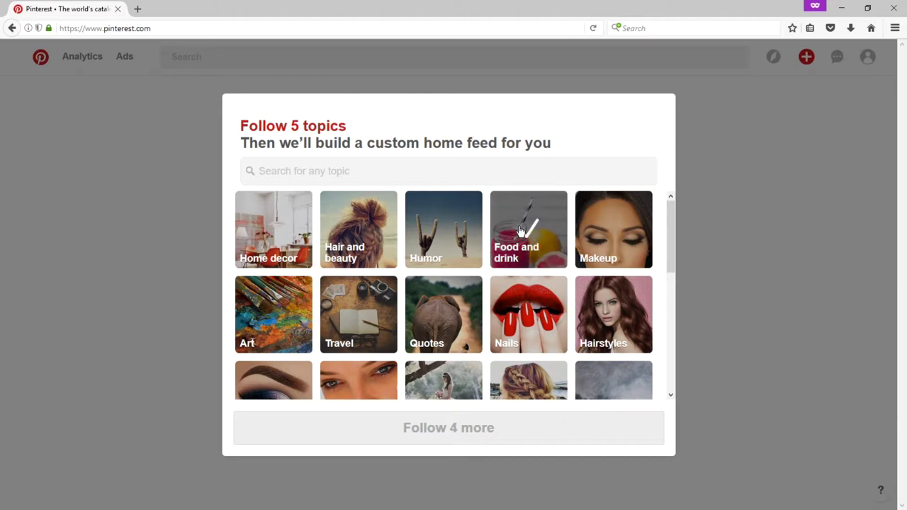
scroll(521, 231, down, 5)
click(277, 280)
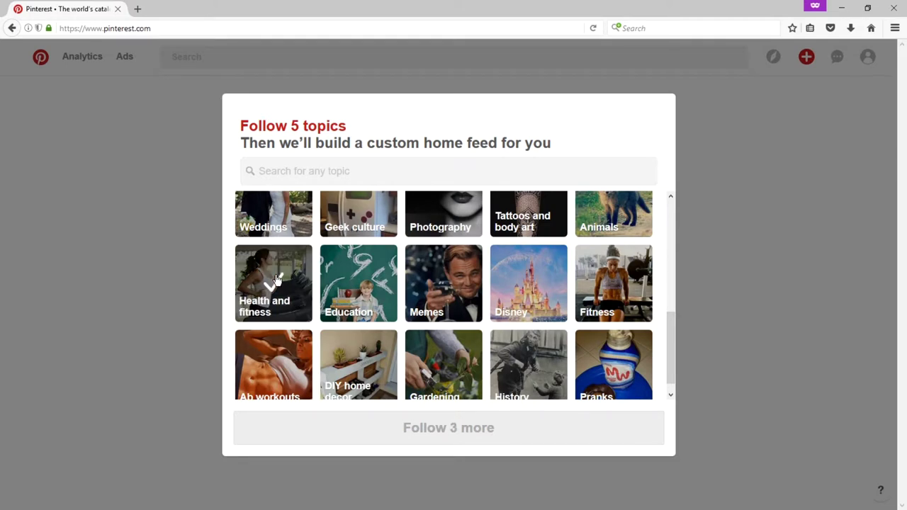
Search topics for 'food' and follow Food photography, Baking and Healthy baking
scroll(277, 280, down, 1)
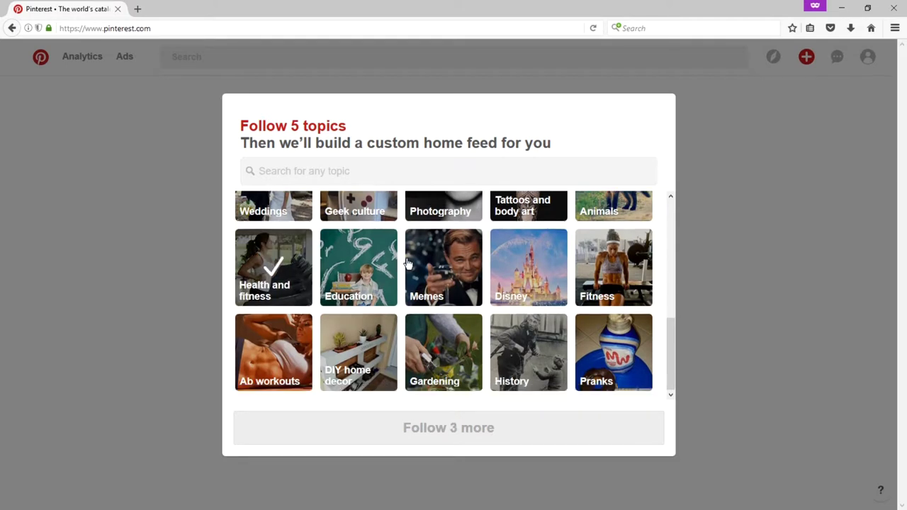
click(336, 168)
text(food)
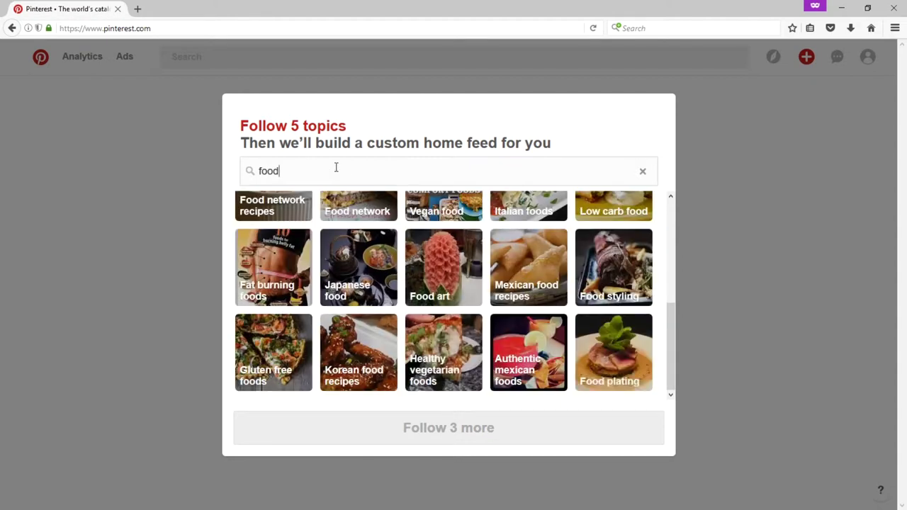
click(354, 268)
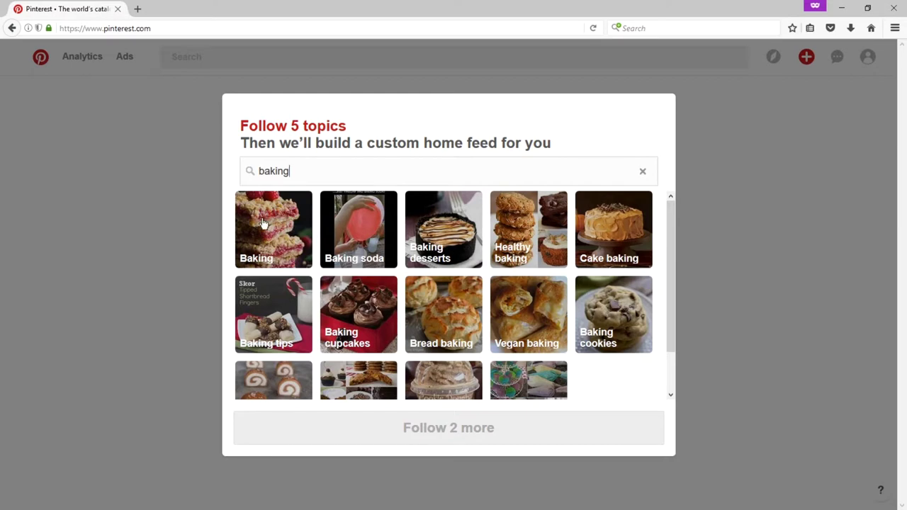
click(263, 223)
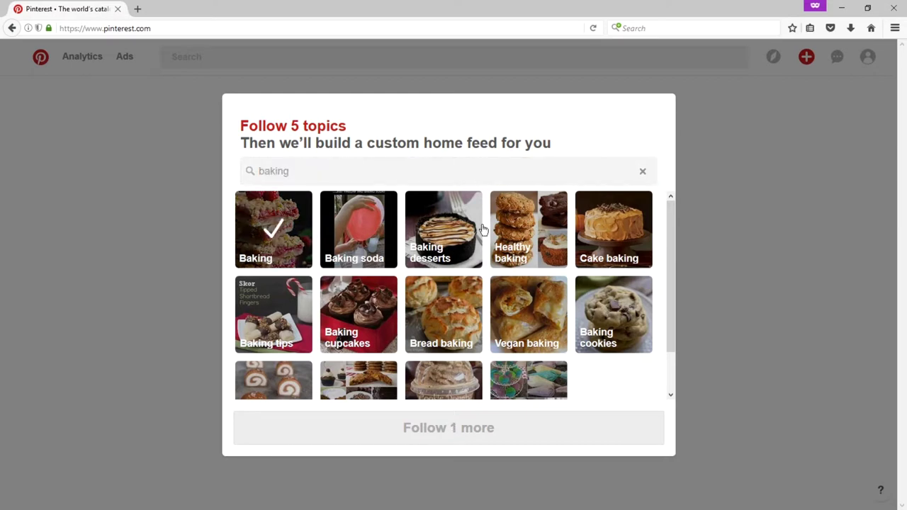
click(508, 232)
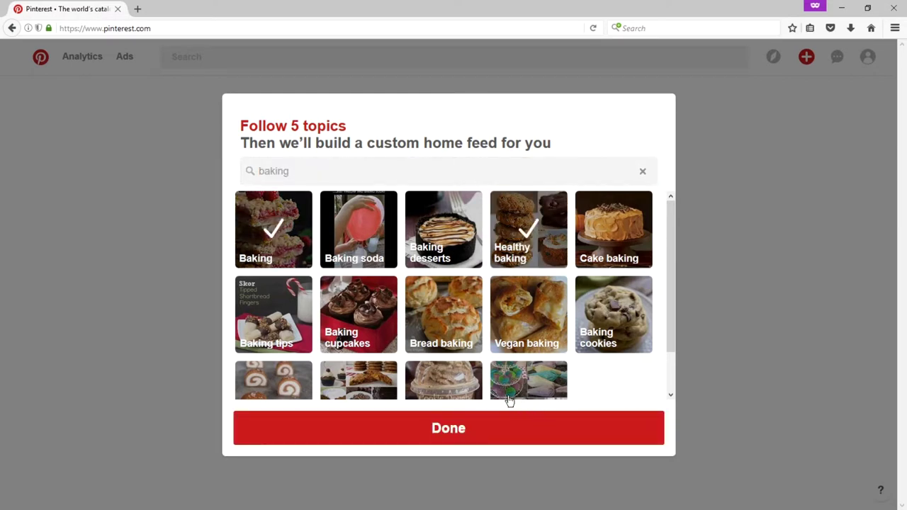
Finish topic selection and browse the new food, baking and fitness home feed
click(458, 431)
scroll(450, 225, down, 10)
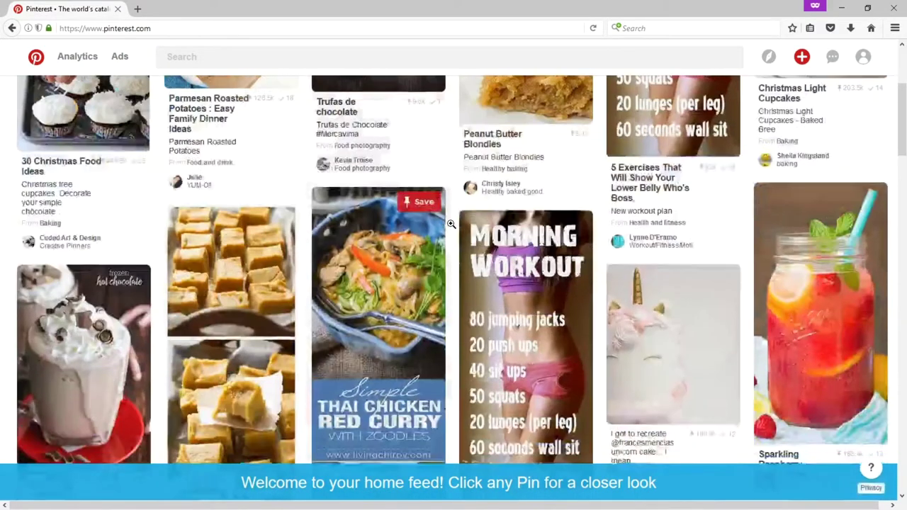
scroll(450, 224, down, 5)
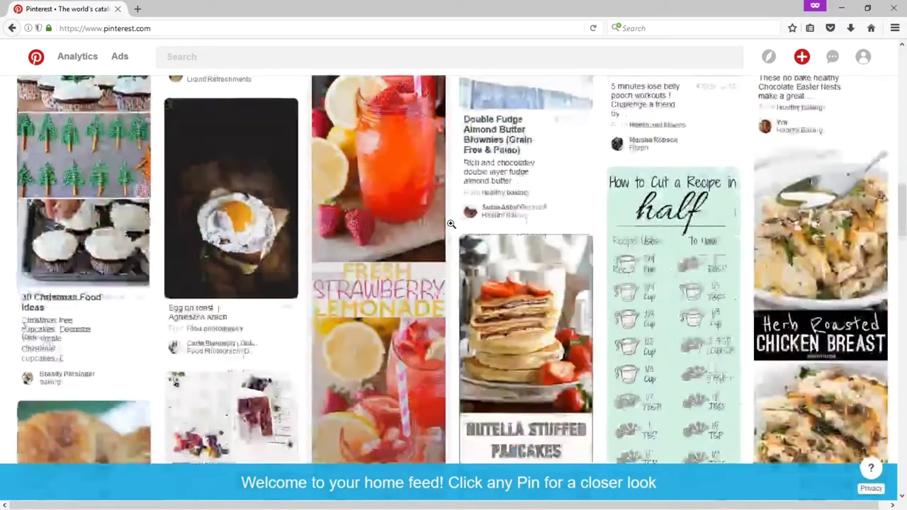
scroll(450, 224, down, 7)
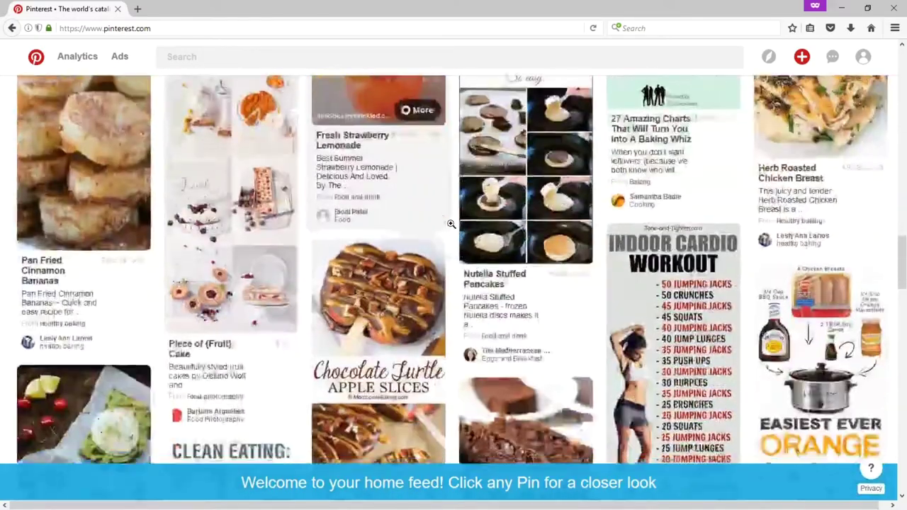
scroll(451, 224, down, 6)
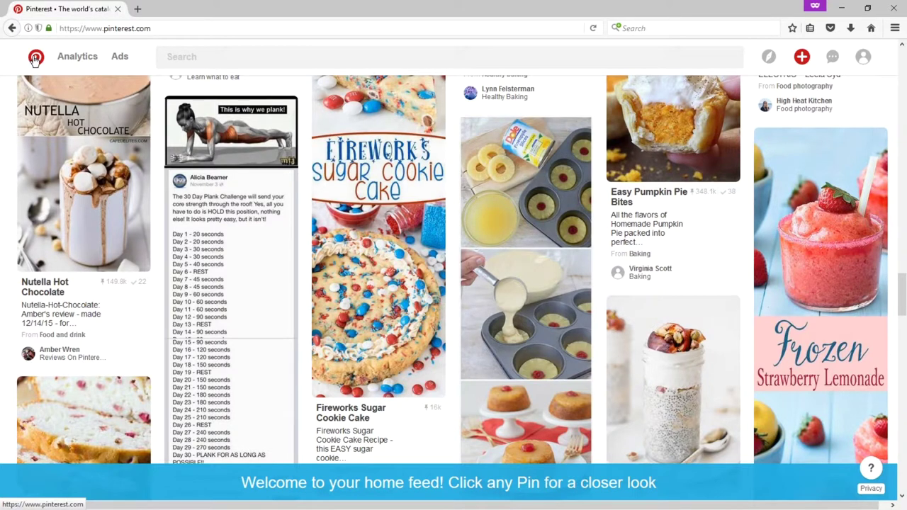
Reload the home feed and look over the Analytics, Ads, create and account menus
click(35, 59)
mouse_move(75, 60)
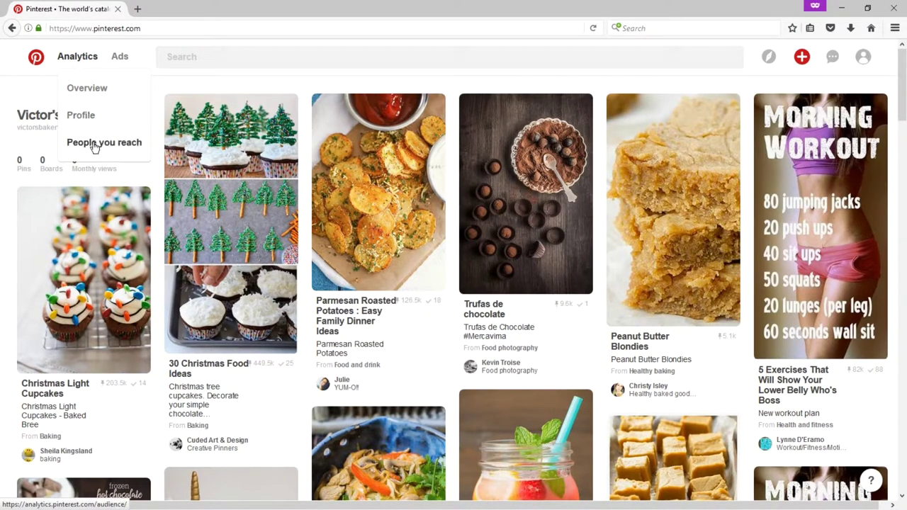
mouse_move(119, 58)
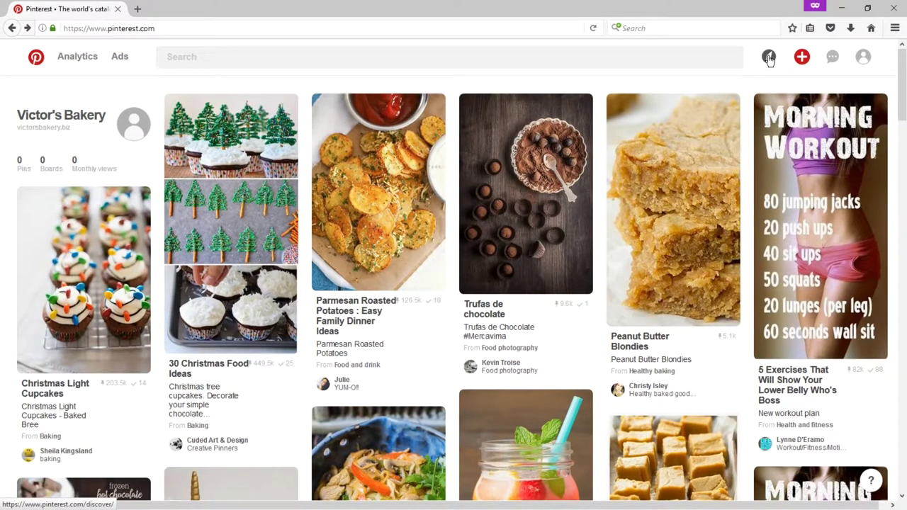
mouse_move(803, 64)
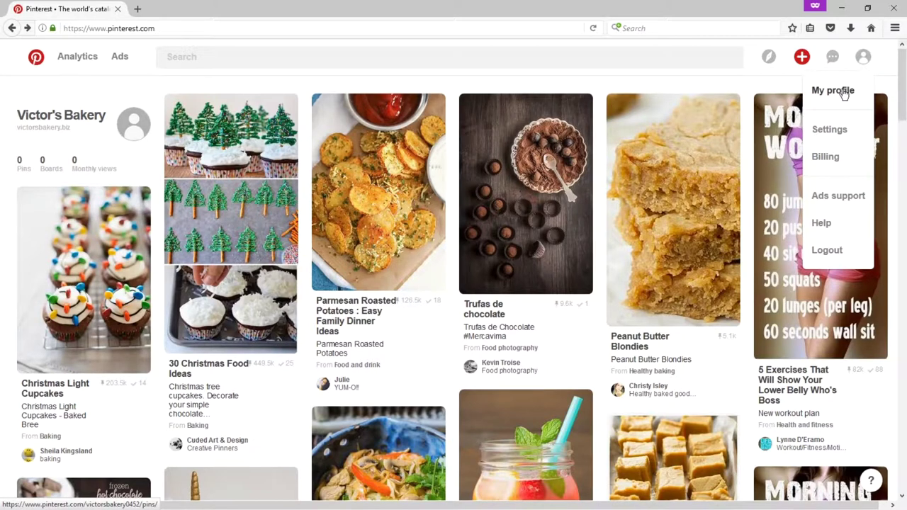
click(843, 91)
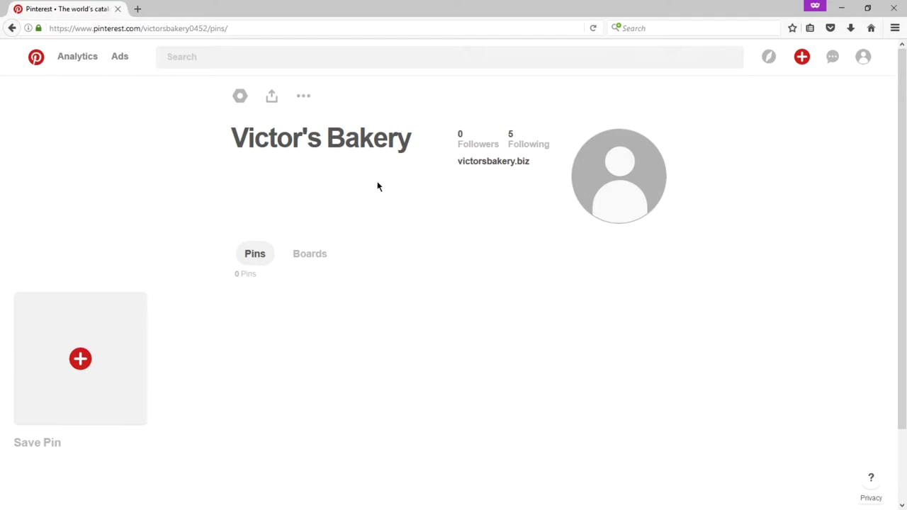
click(241, 96)
click(242, 96)
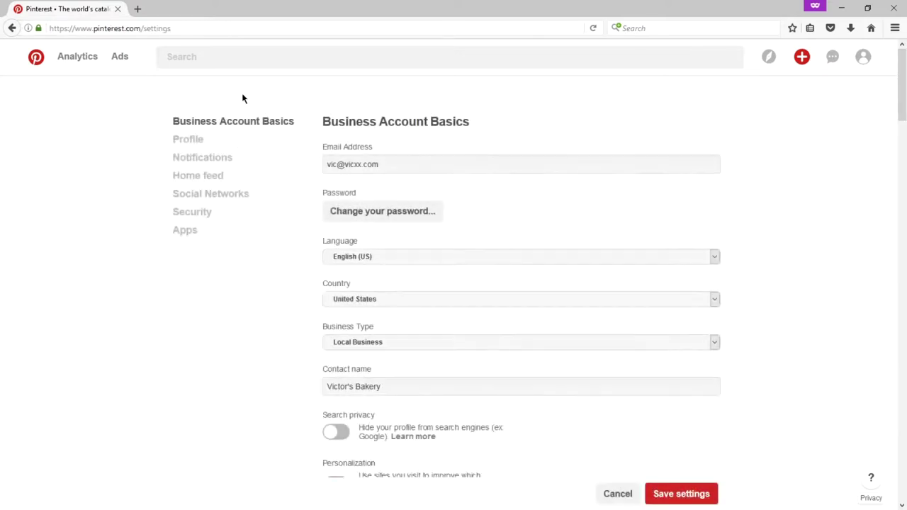
scroll(782, 97, down, 7)
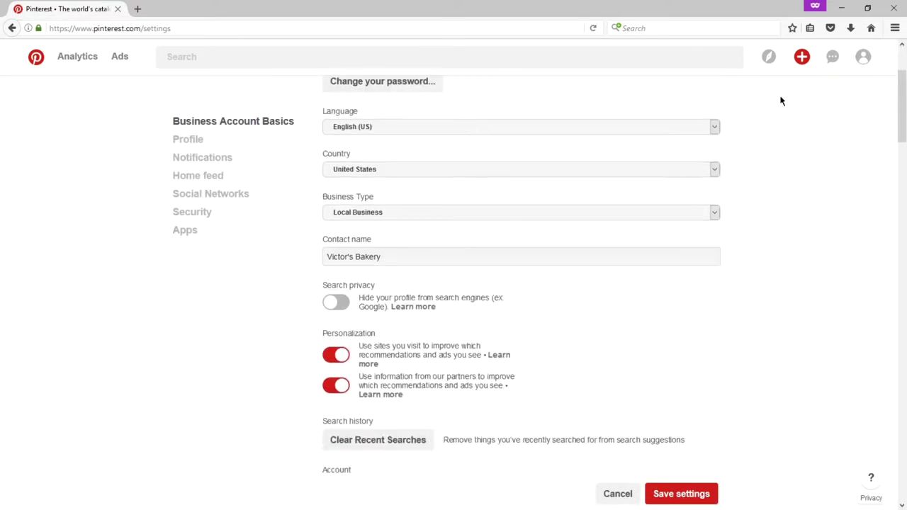
scroll(782, 95, down, 3)
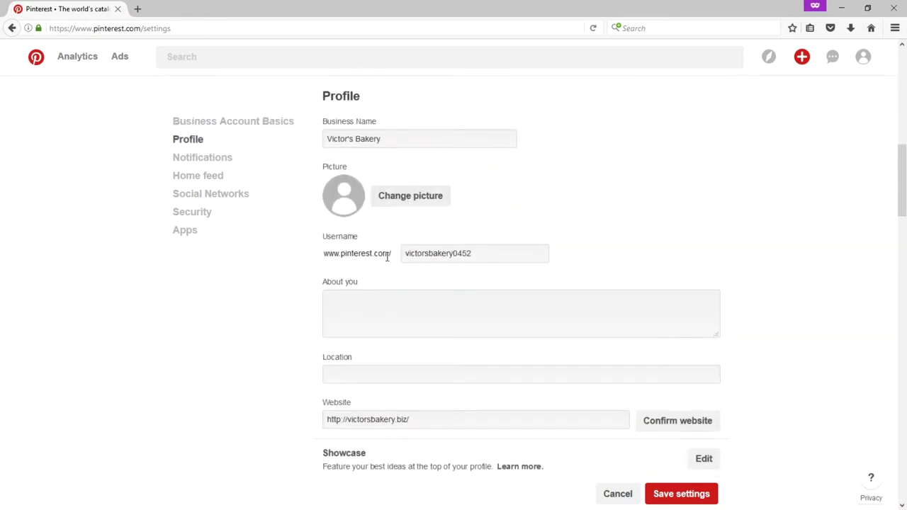
click(374, 309)
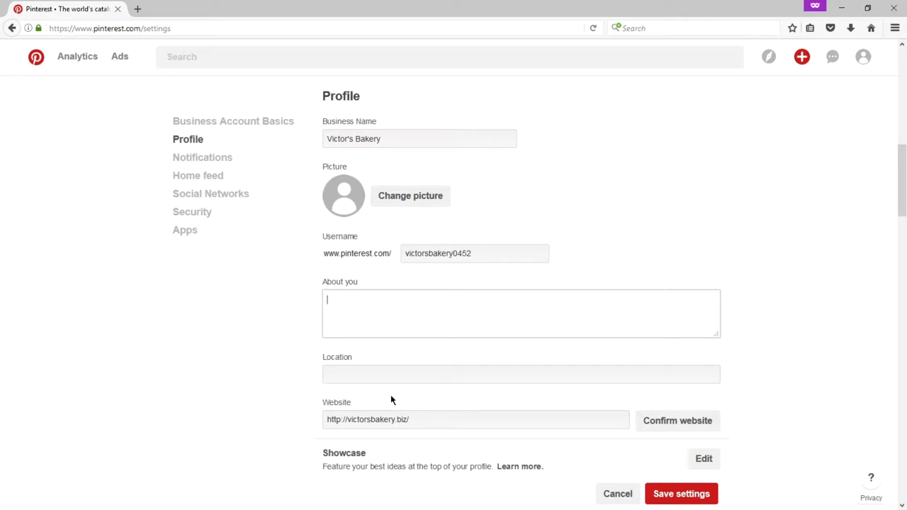
click(423, 258)
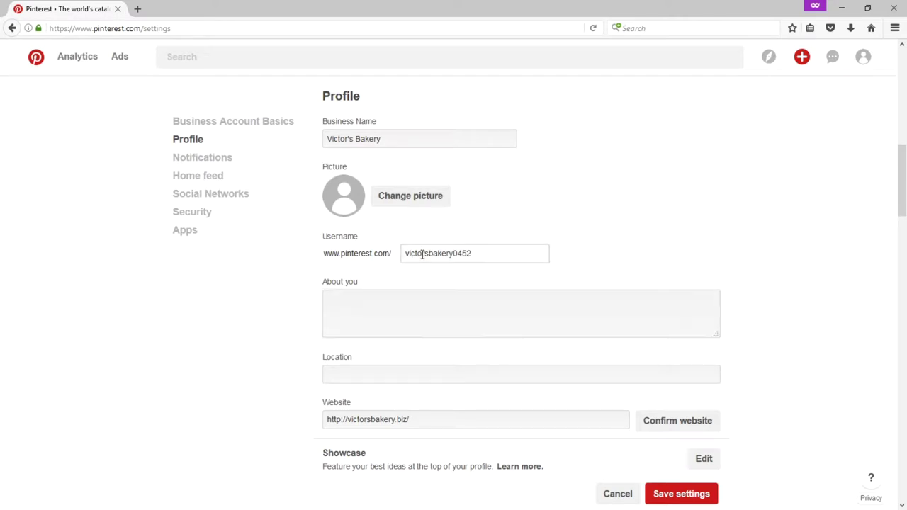
double_click(423, 258)
click(512, 257)
click(864, 57)
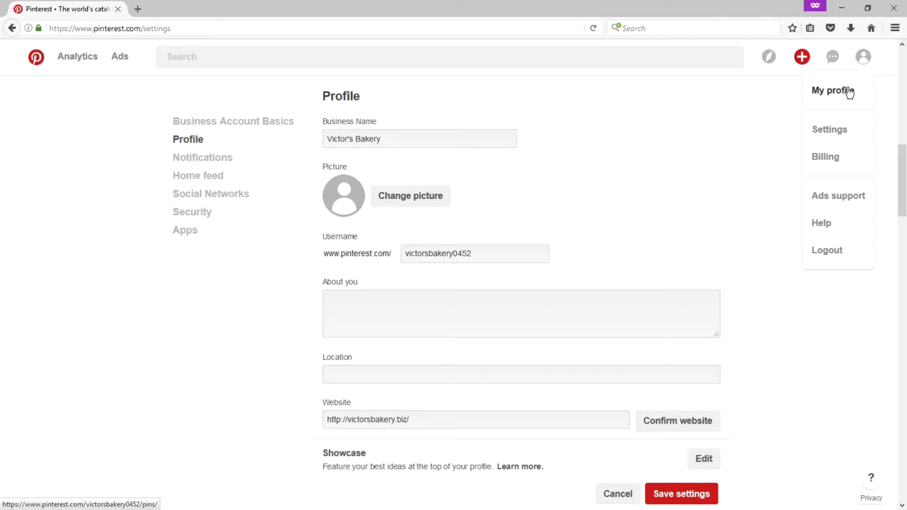
click(849, 93)
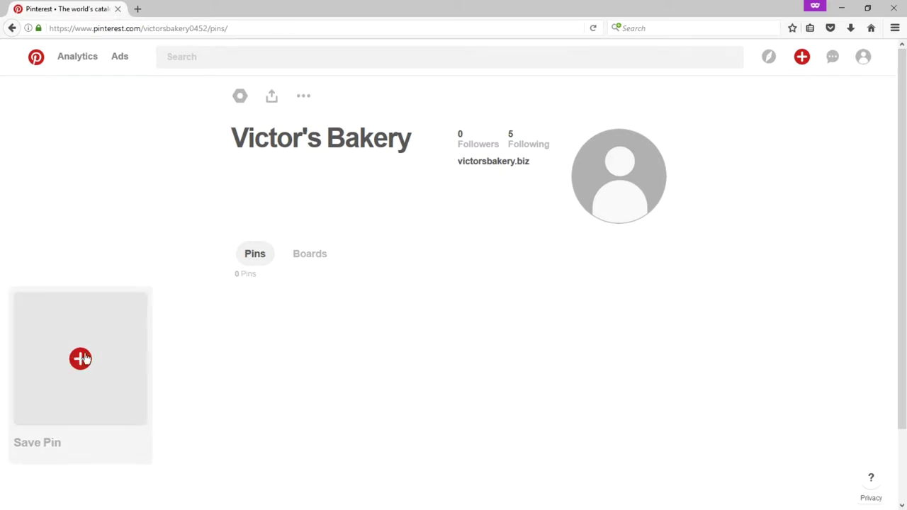
Show the Victor's Bakery Boards list and begin a new board
click(315, 258)
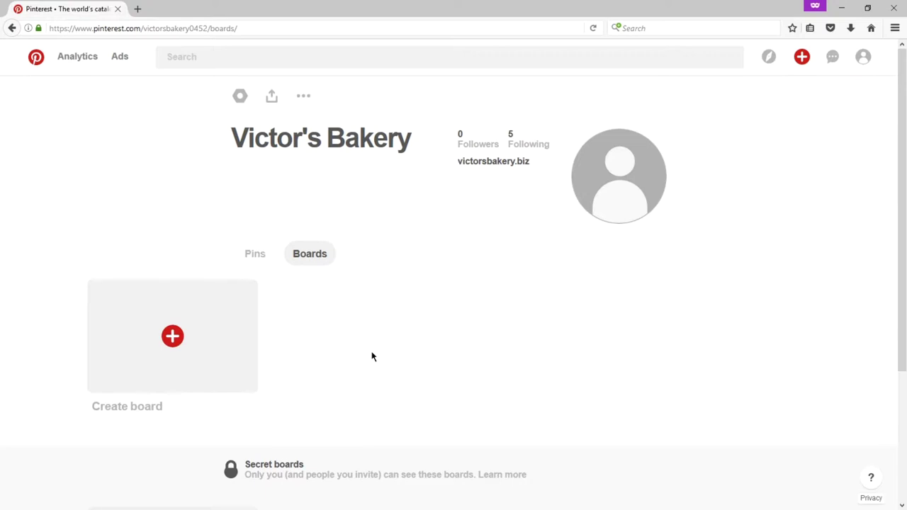
click(183, 337)
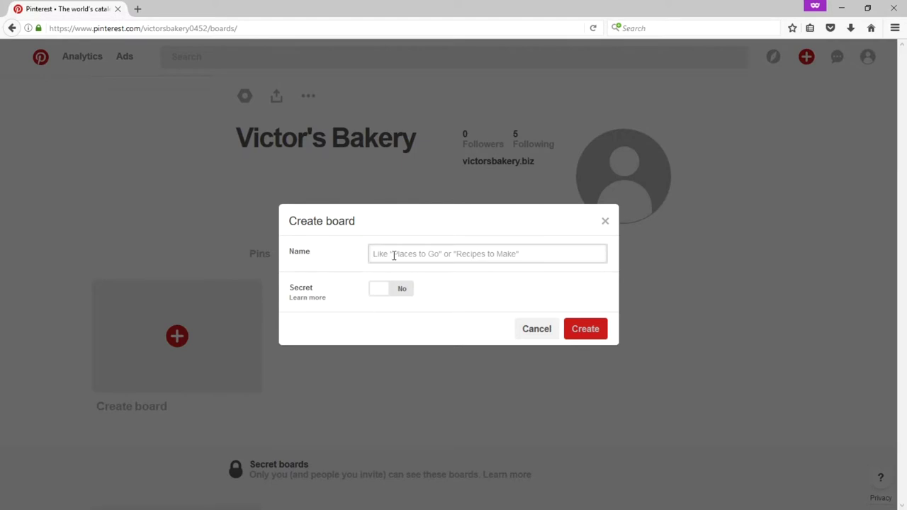
Name the new board 'Easy Recipes to try at Home' and create it
text(Recipes)
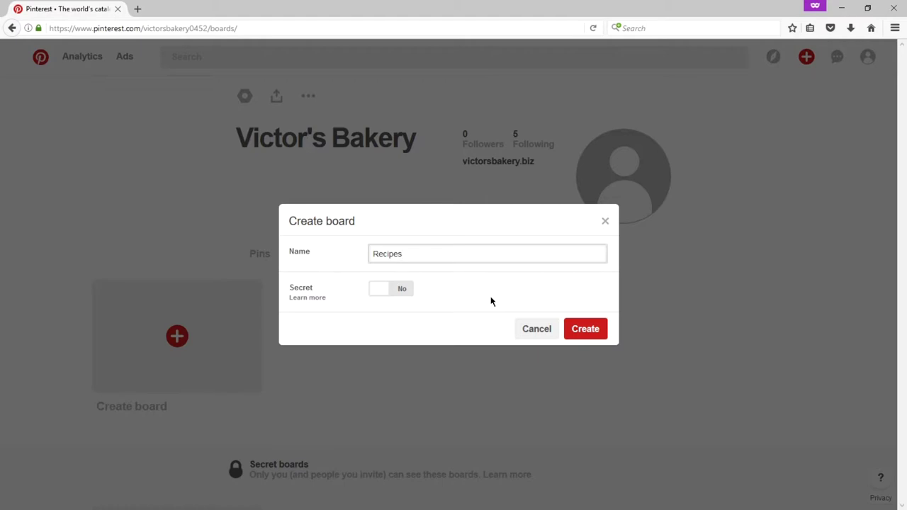
key(BackSpace)
key(BackSpace)
key(BackSpace)
key(BackSpace)
key(BackSpace)
key(BackSpace)
key(BackSpace)
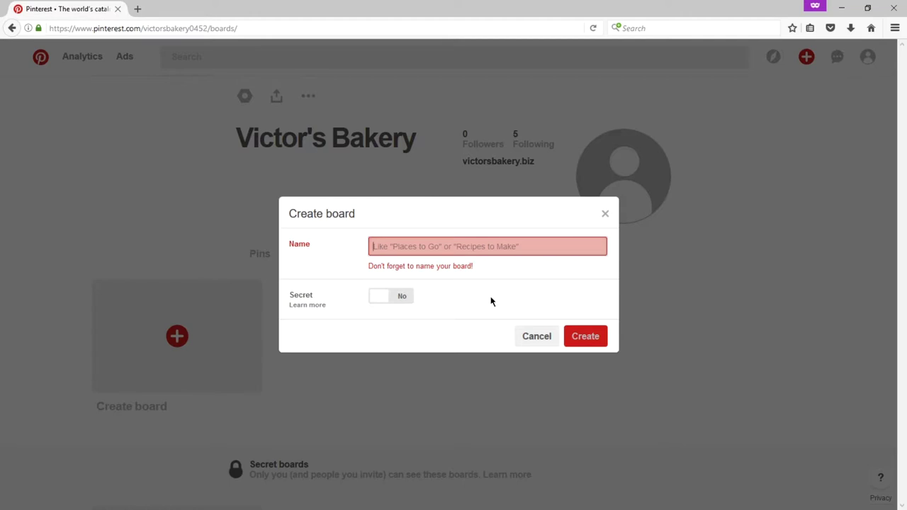
text(Kids)
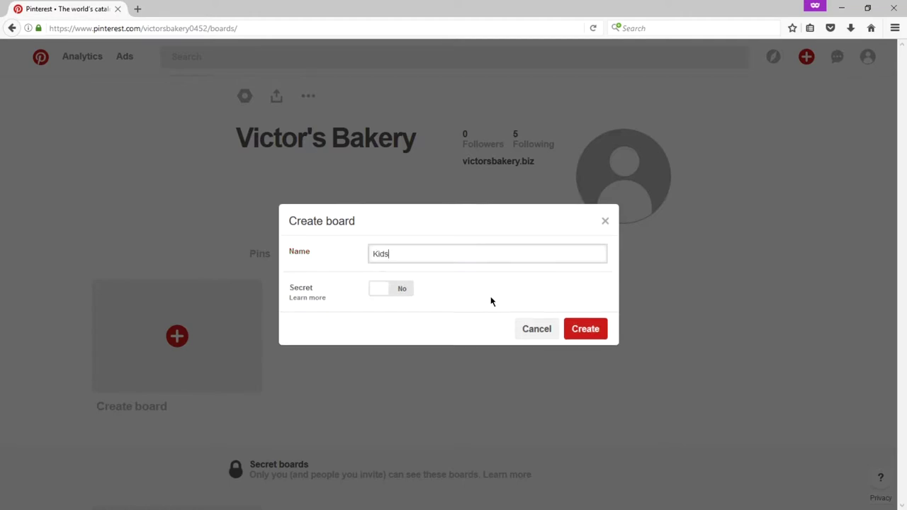
text( Recipes to Try)
key(ctrl+a)
key(BackSpace)
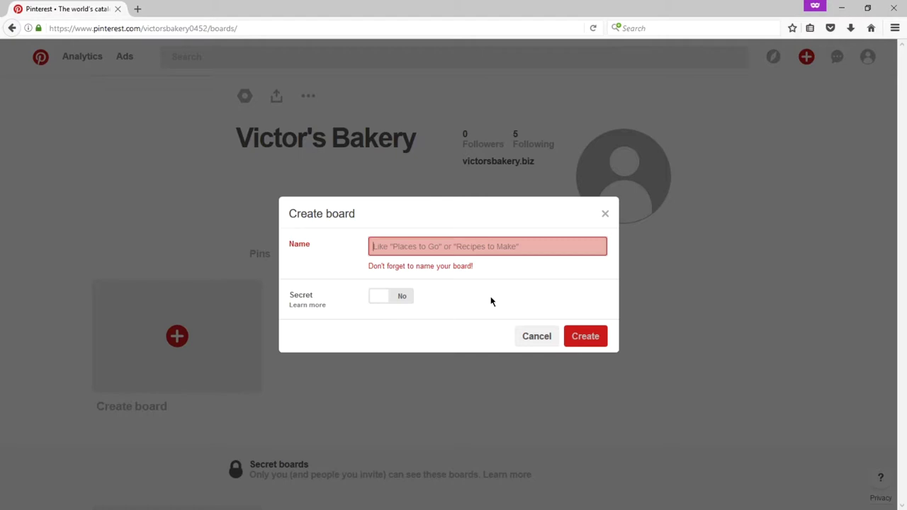
text(Easy REcip)
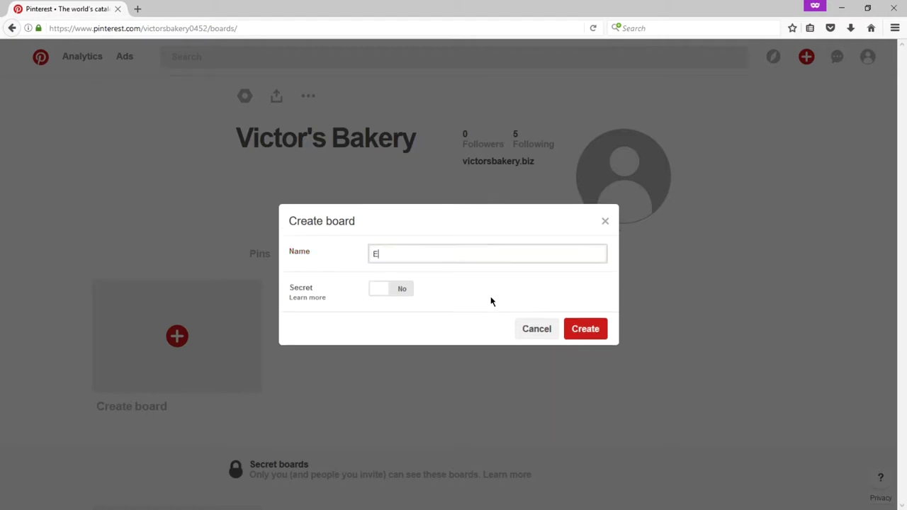
key(BackSpace)
key(BackSpace)
key(BackSpace)
key(BackSpace)
text(ecipes to try at Home)
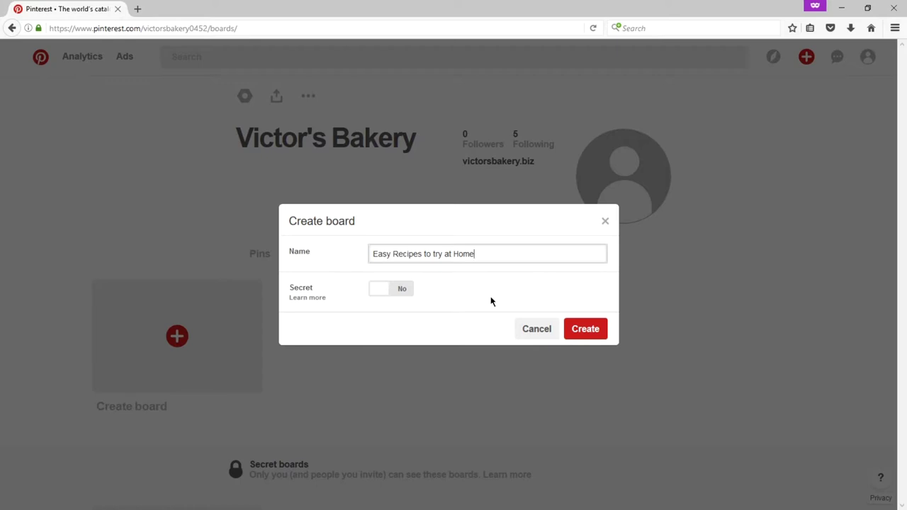
click(602, 330)
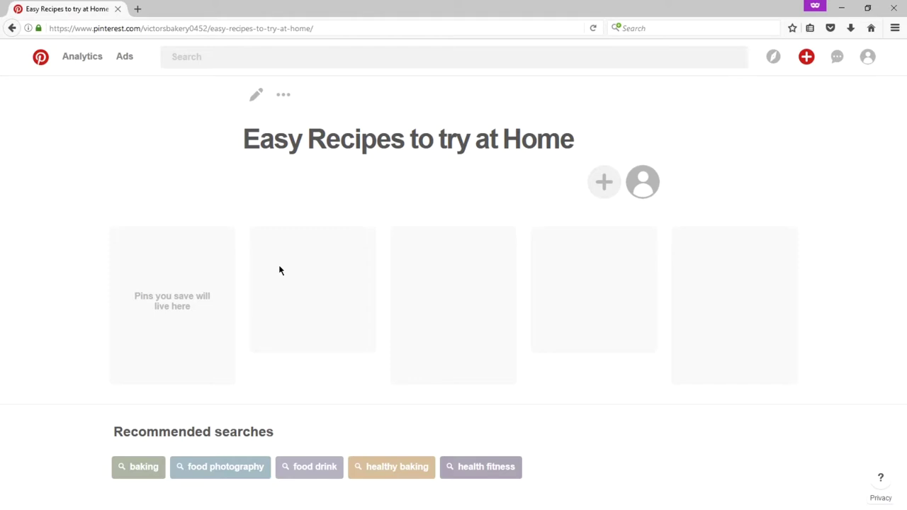
click(806, 58)
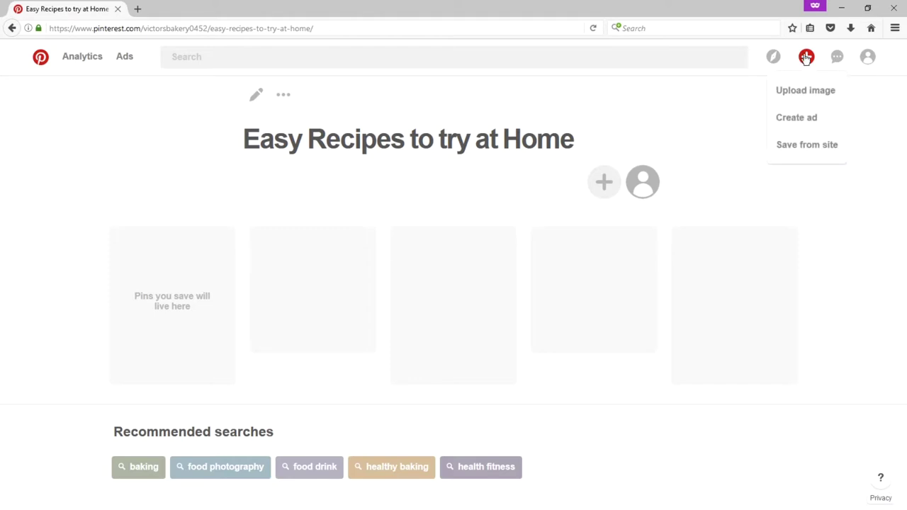
click(808, 146)
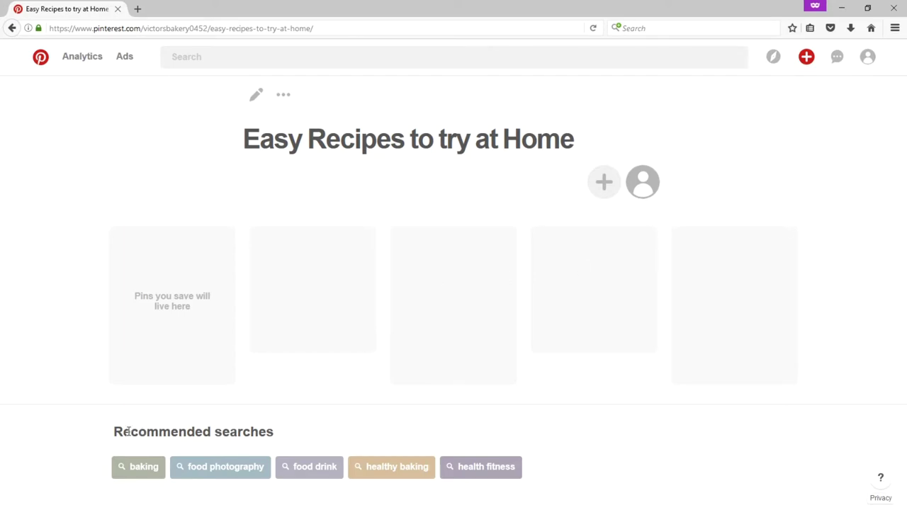
drag(130, 432, 270, 433)
click(317, 430)
From the profile's Boards tab, create a board called 'San Diego Baked Goodies'
click(868, 57)
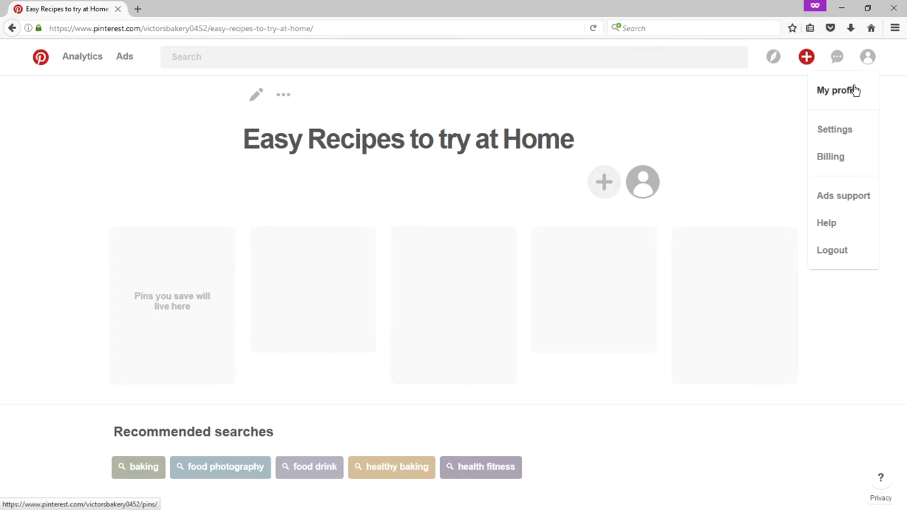
click(857, 89)
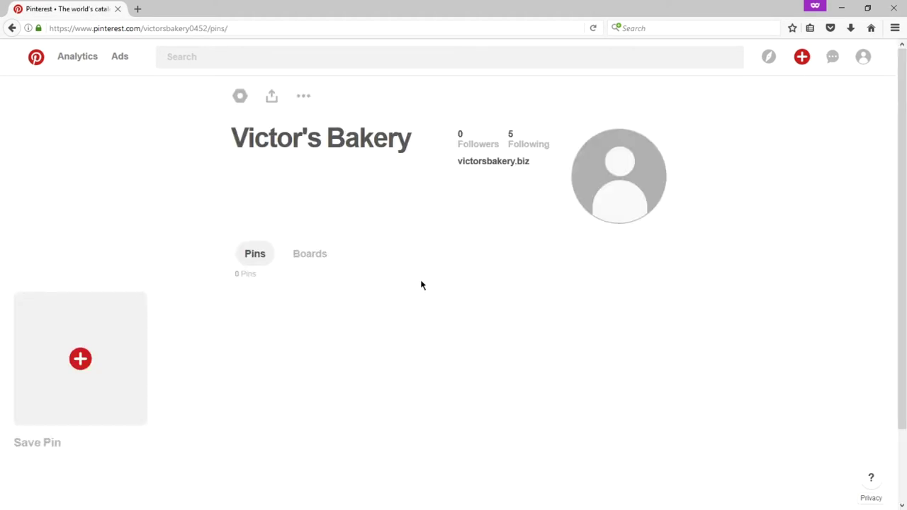
click(316, 260)
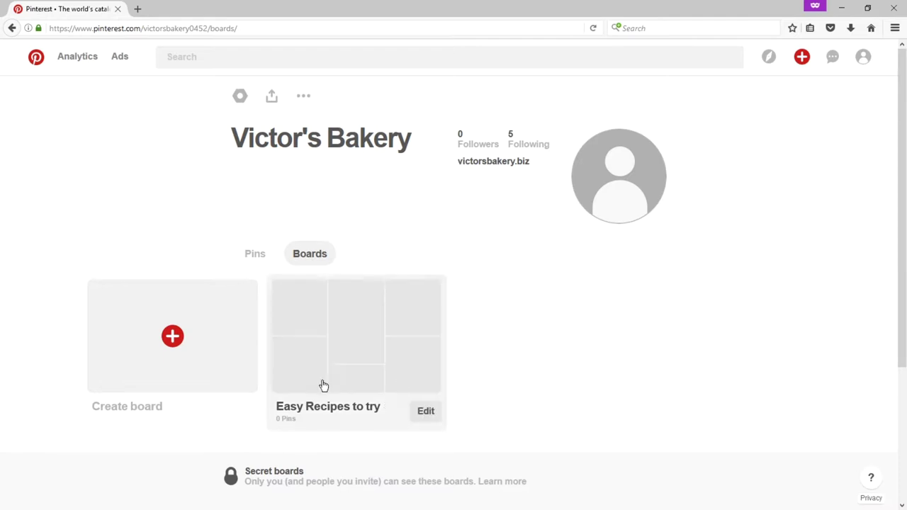
click(161, 349)
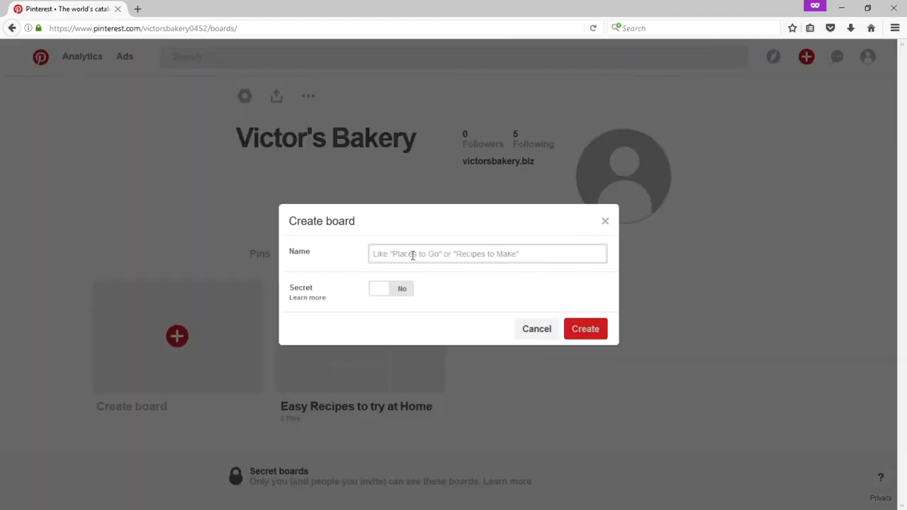
text(San D)
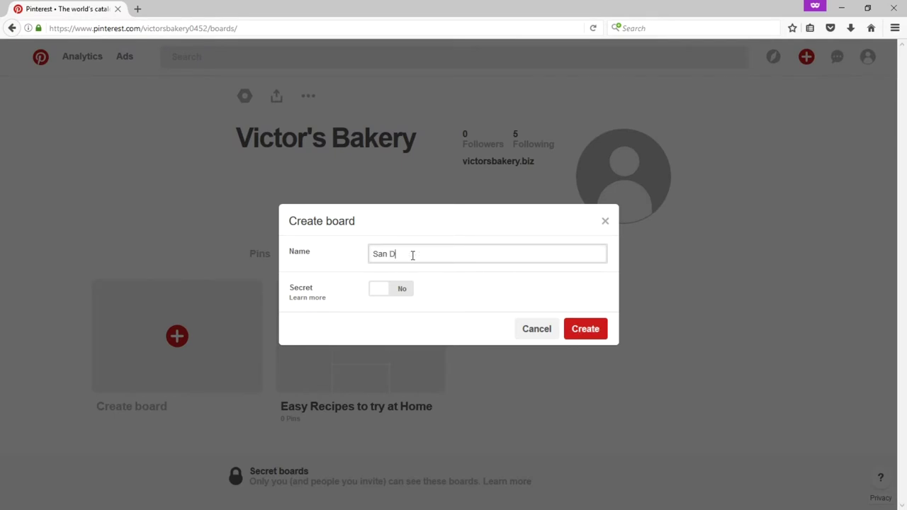
text(iego'soodies)
text(Baked)
key(Return)
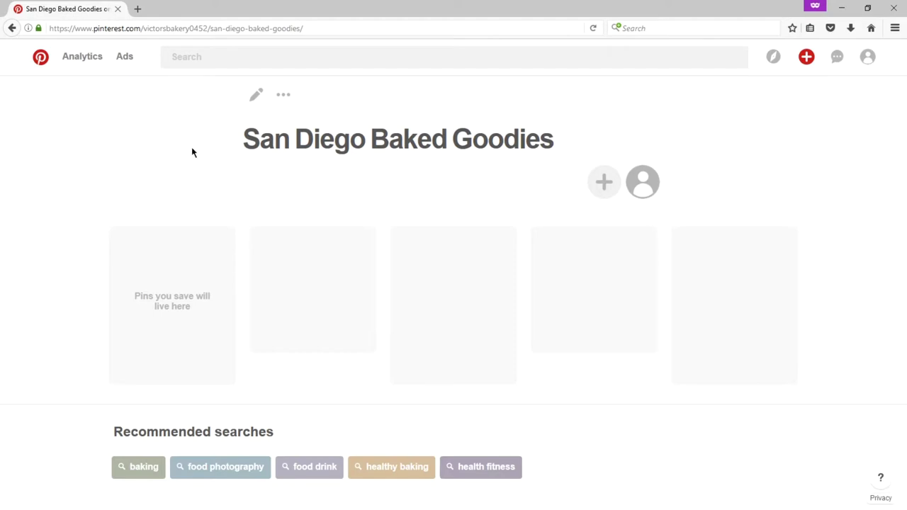
Paste the San Diego baked goods description, set category to Food and drink, and close
click(255, 99)
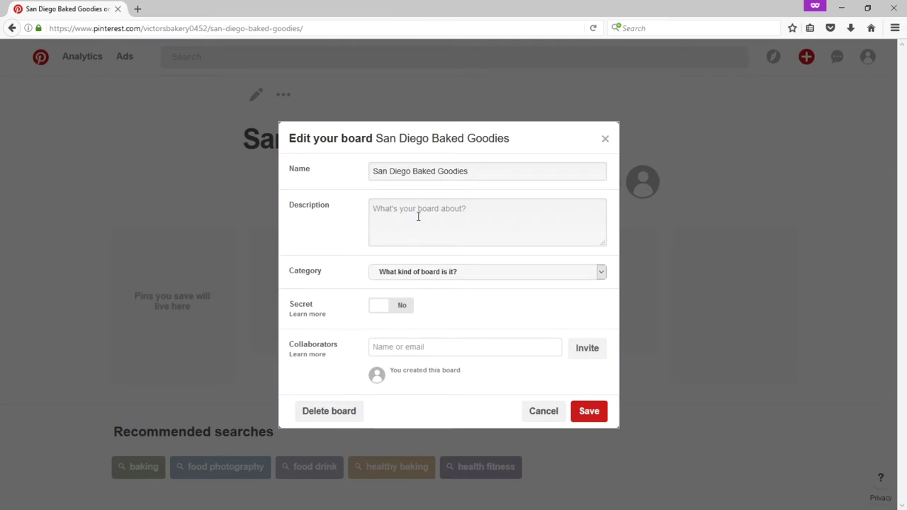
click(417, 218)
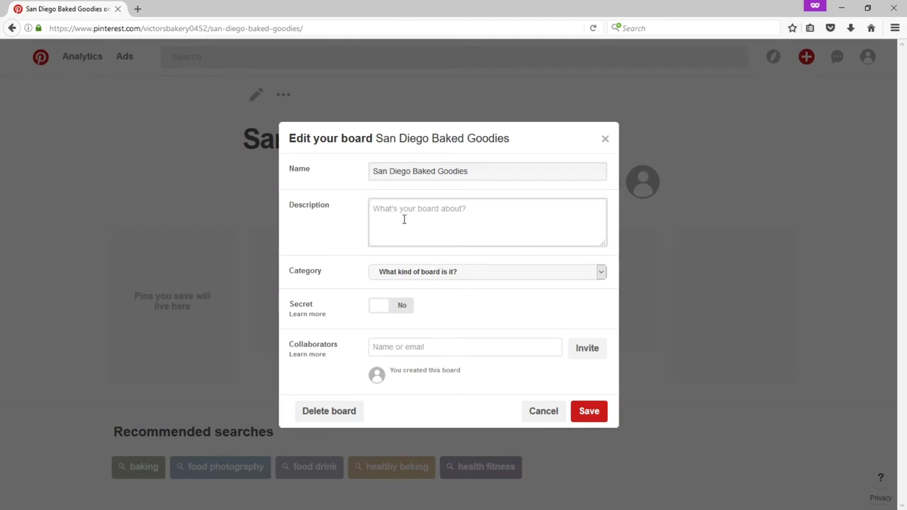
drag(485, 175, 345, 175)
click(425, 214)
text(Only the best baked goods from all corners of San Diego. Do you like cookies? Mexican breads? How about a nice birthday cake? We've got you covered!)
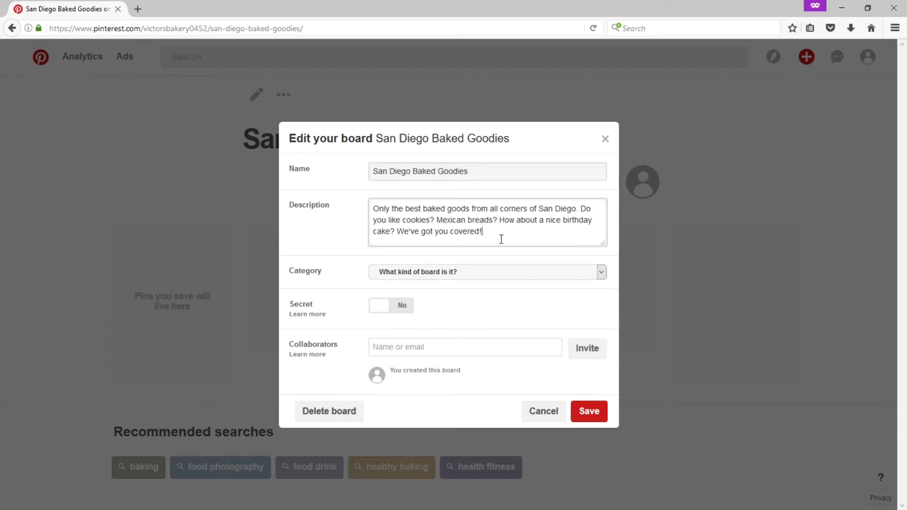
click(492, 276)
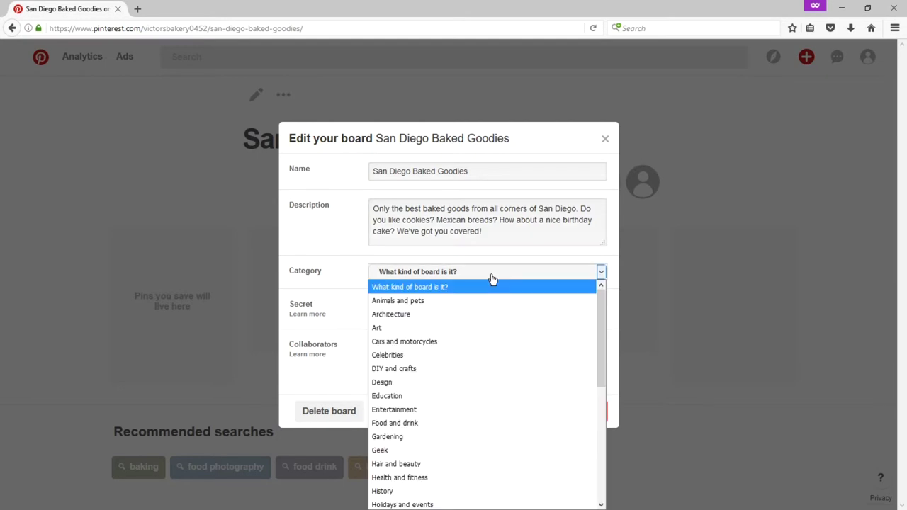
click(414, 424)
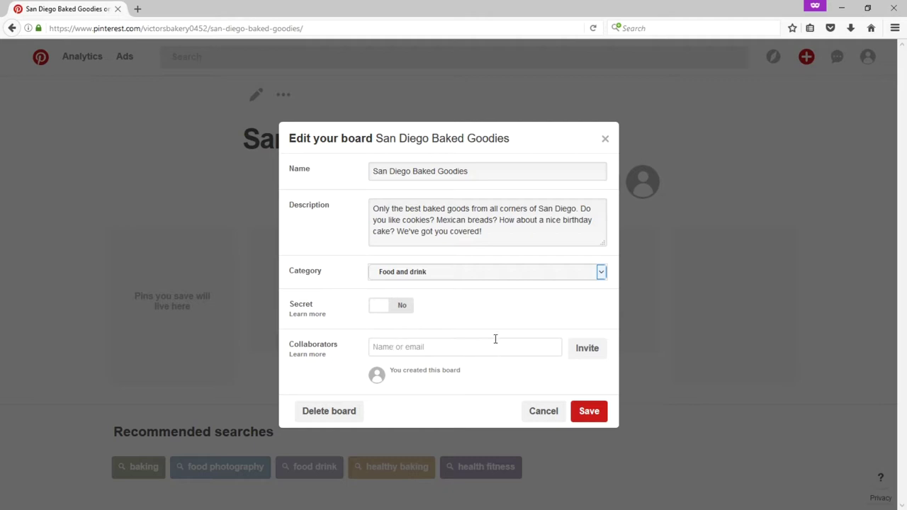
key(Escape)
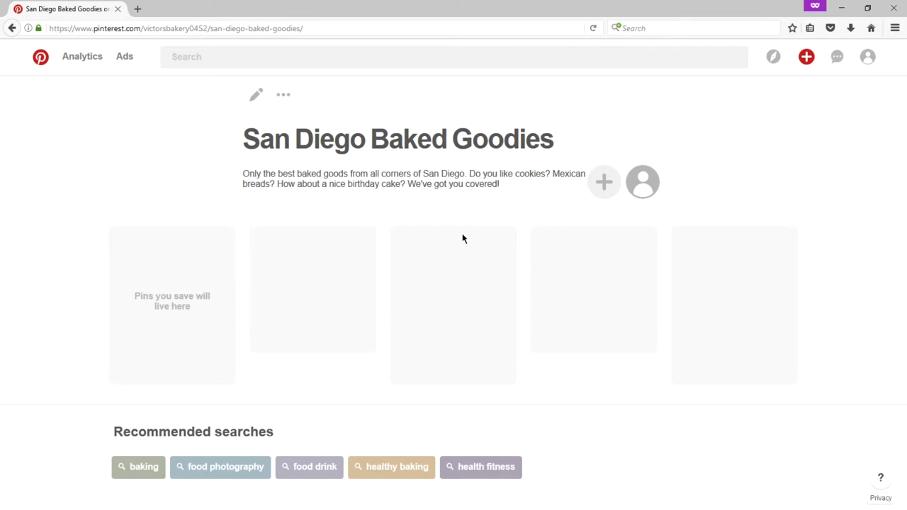
Go to the bakery's own profile and show its boards
mouse_move(866, 61)
click(838, 91)
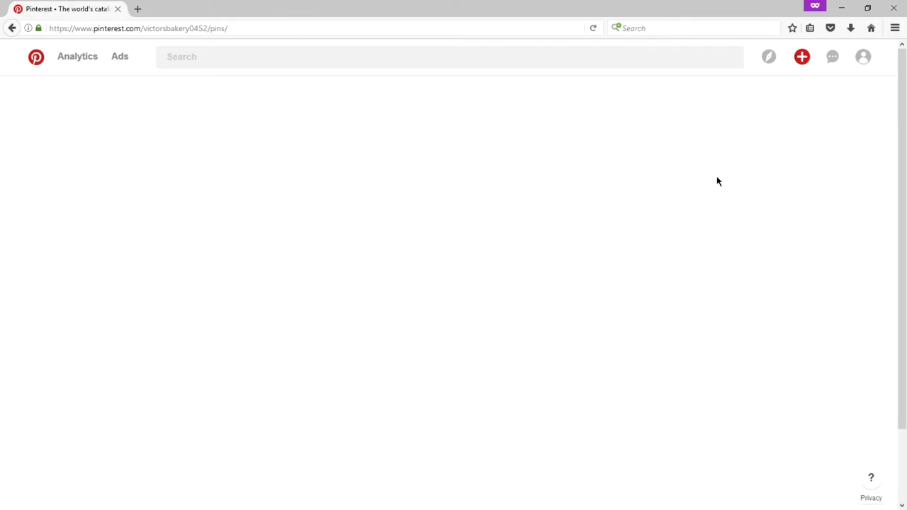
click(309, 253)
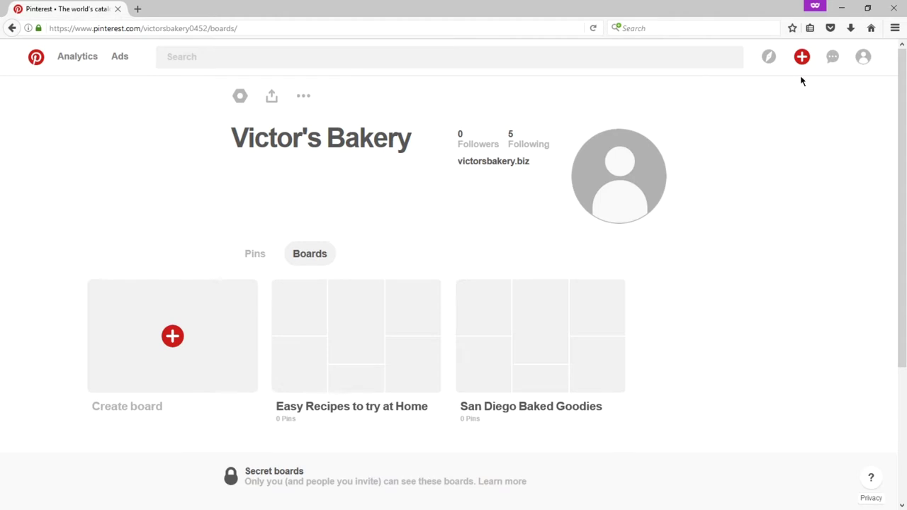
Upload Salad Dressing 101.jpg as a pin linking to victorsbakery.com/dressings and continue
click(801, 57)
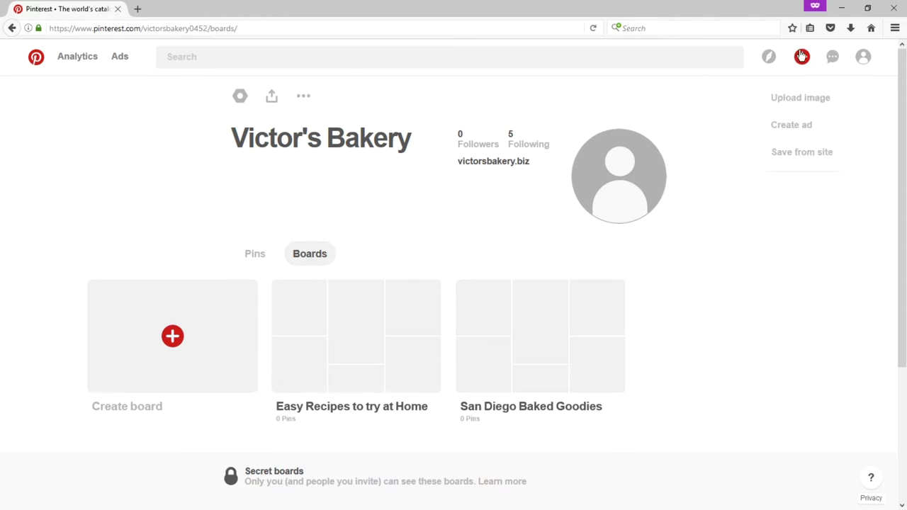
click(802, 91)
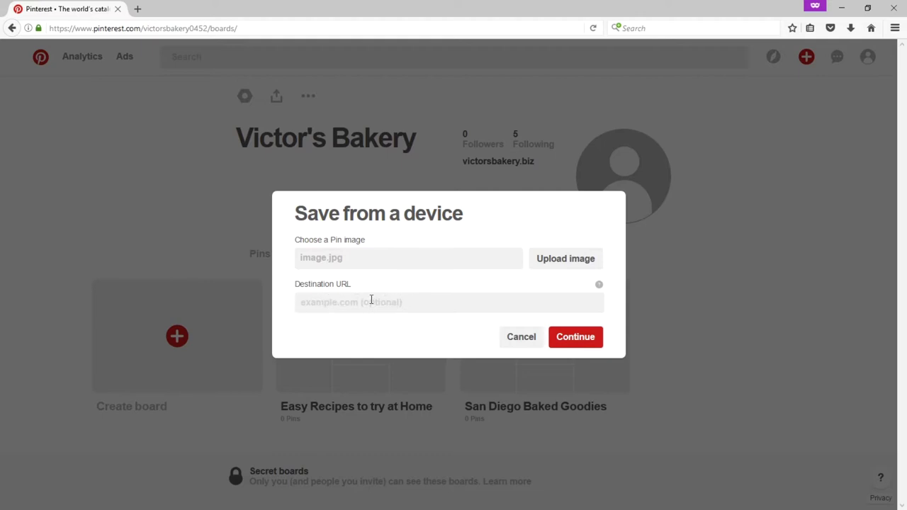
click(566, 258)
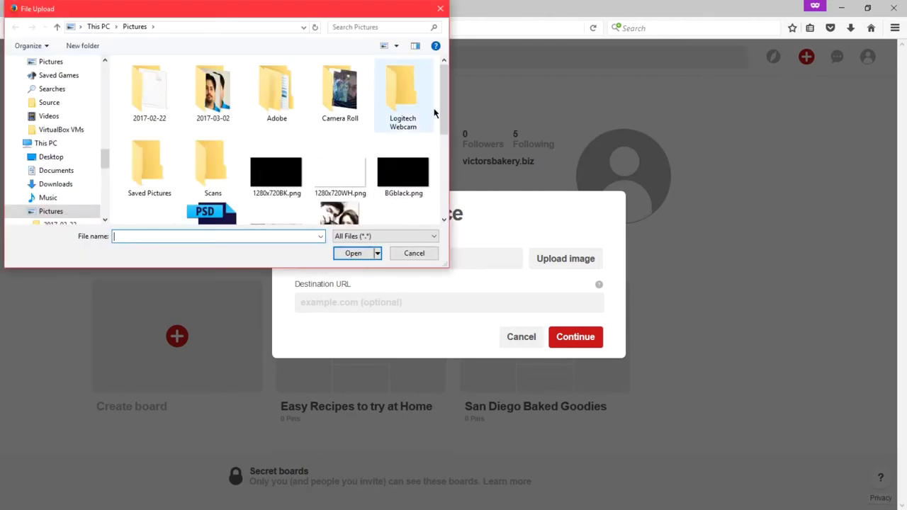
drag(441, 105, 433, 185)
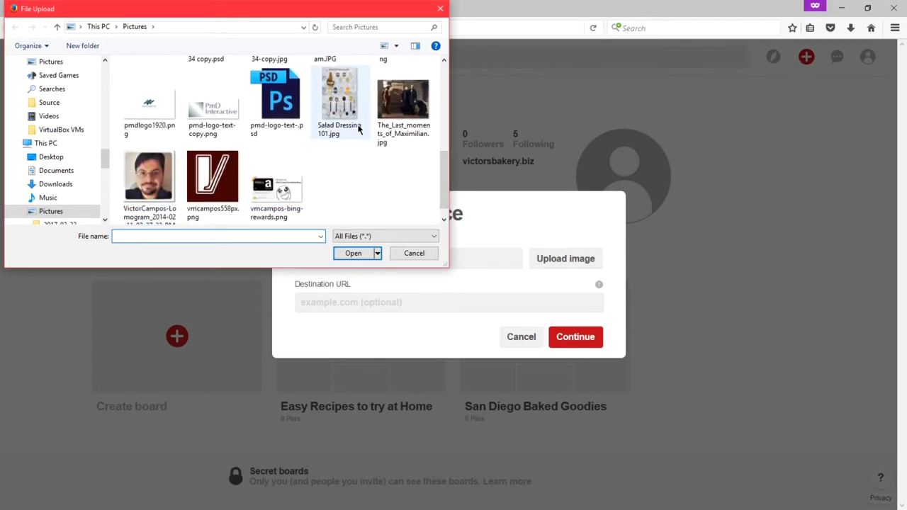
double_click(338, 103)
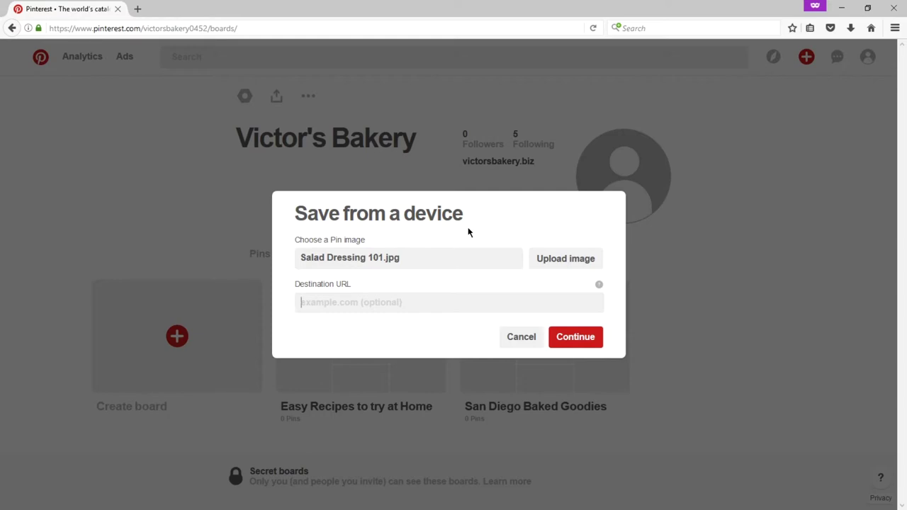
text(victorsbakery.com/dressings)
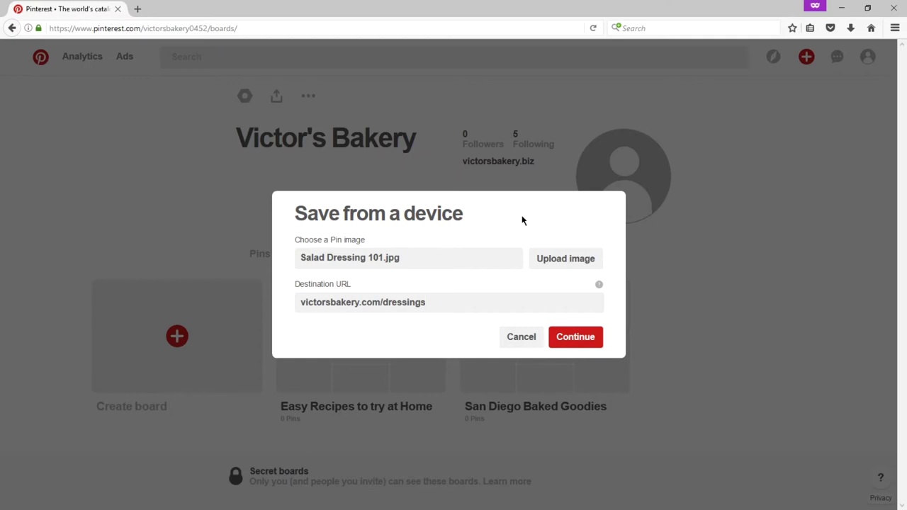
click(571, 338)
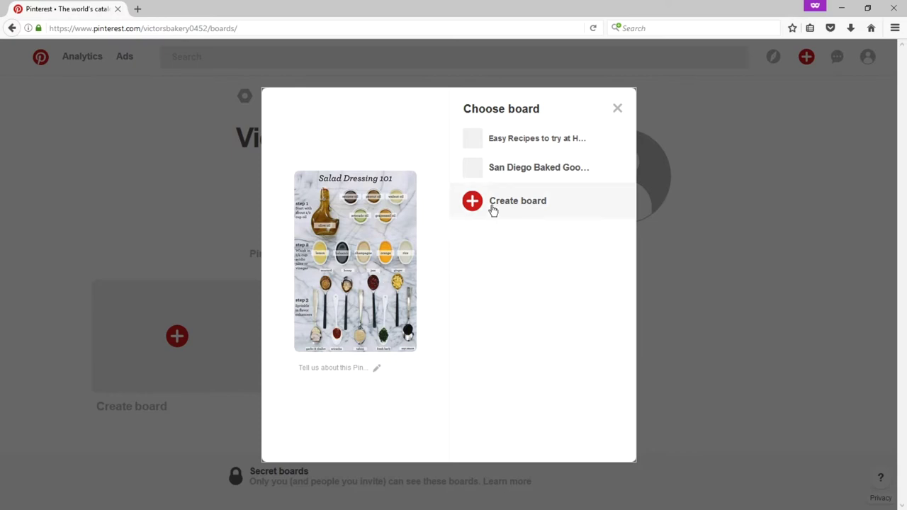
Describe the pin 'The top 5 salad dressing hacks!' and save it to Easy Recipes to try at Home
mouse_move(536, 138)
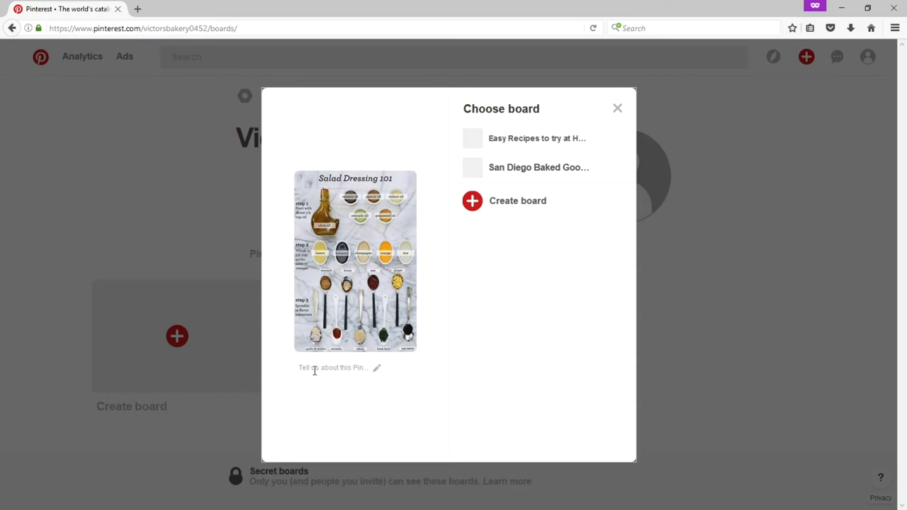
click(376, 369)
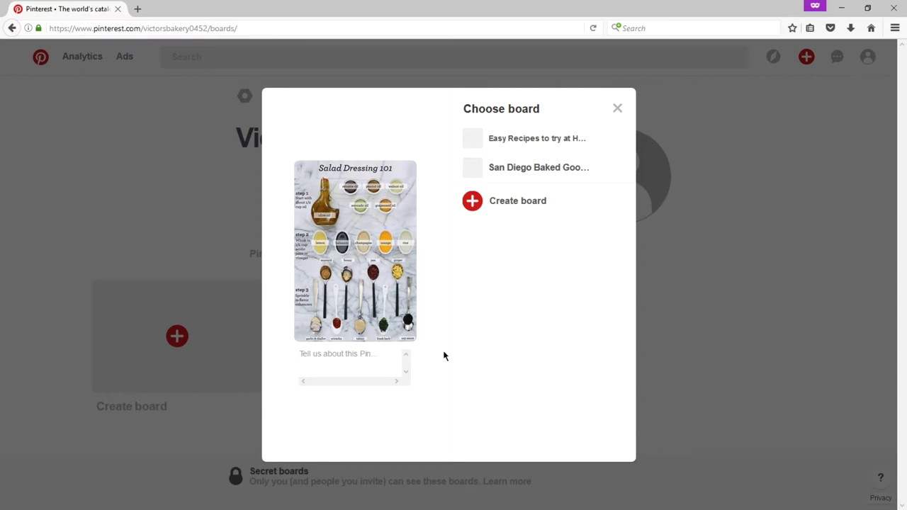
text(The top 5 salad dressing hacks!)
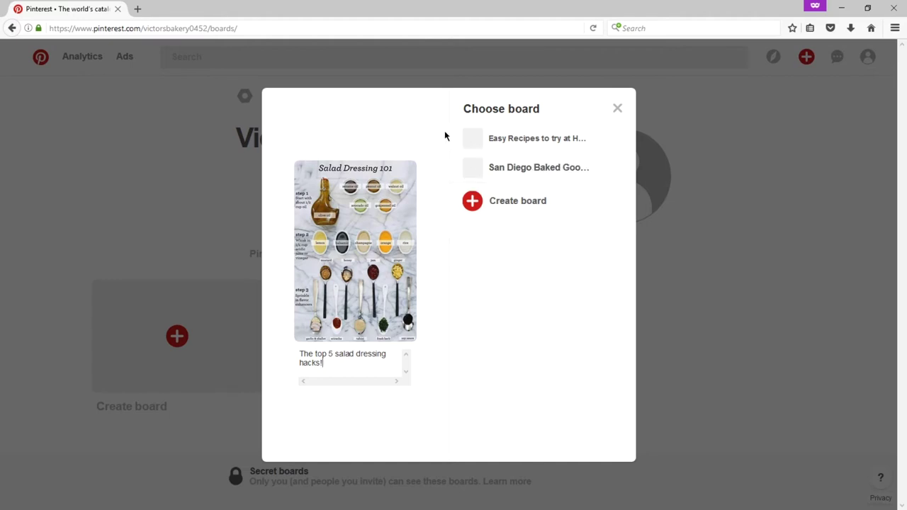
mouse_move(496, 169)
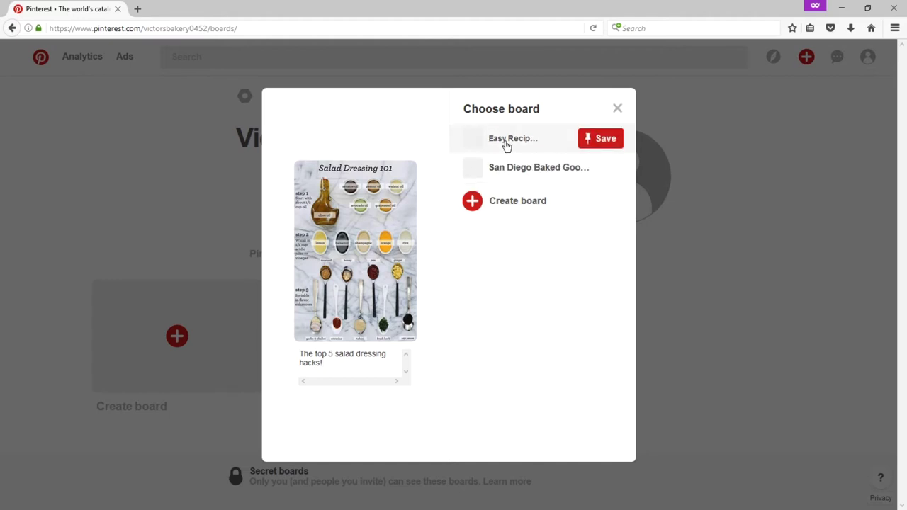
click(506, 145)
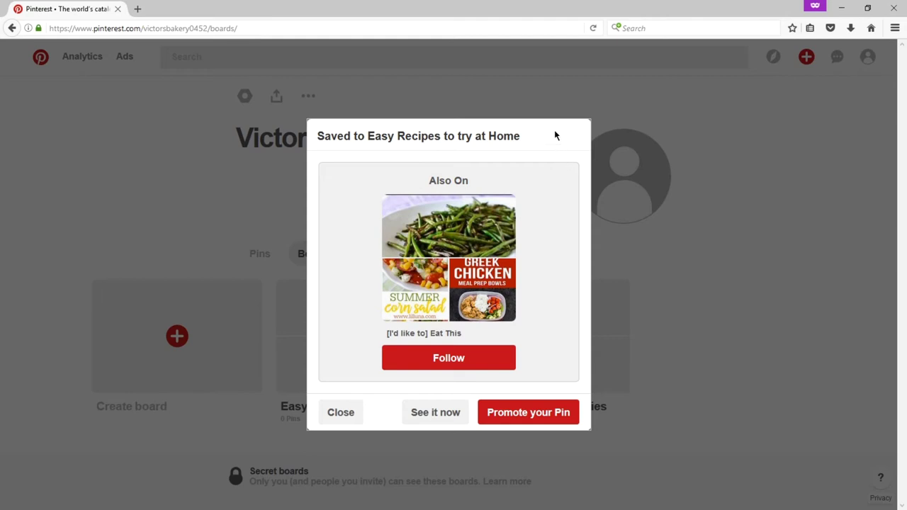
key(Escape)
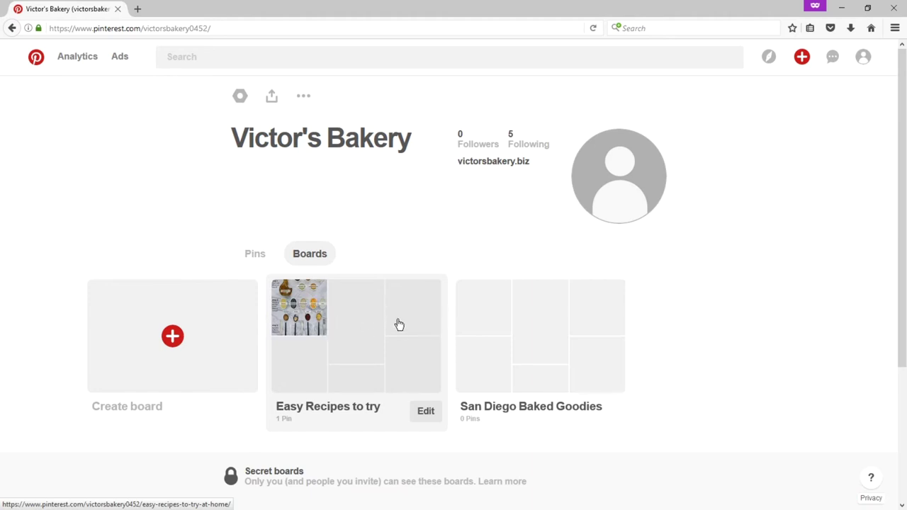
Start a Save from site pin and load the images from vmcink.net/blog
click(803, 60)
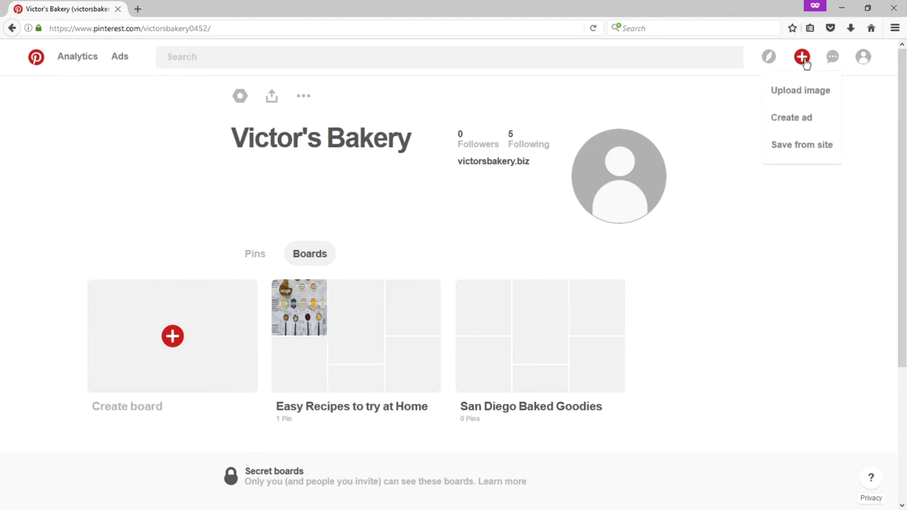
click(816, 148)
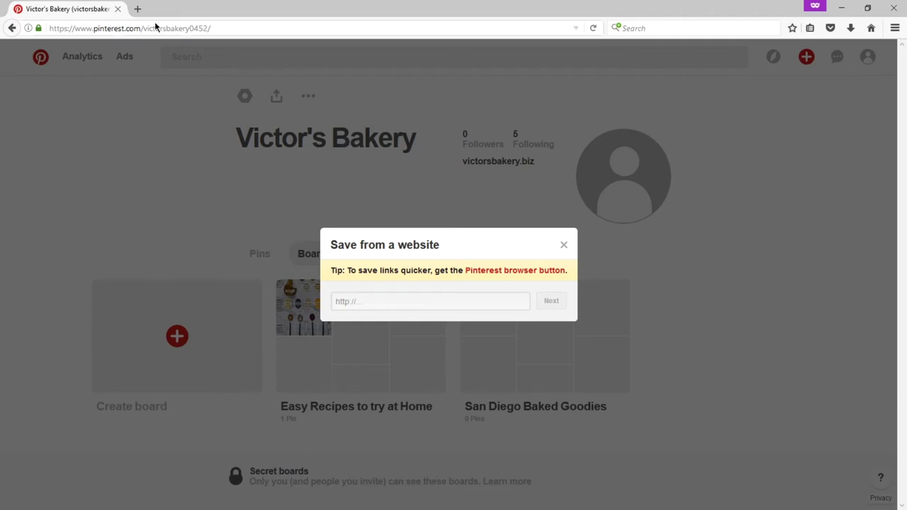
text(vmcink.net/blog)
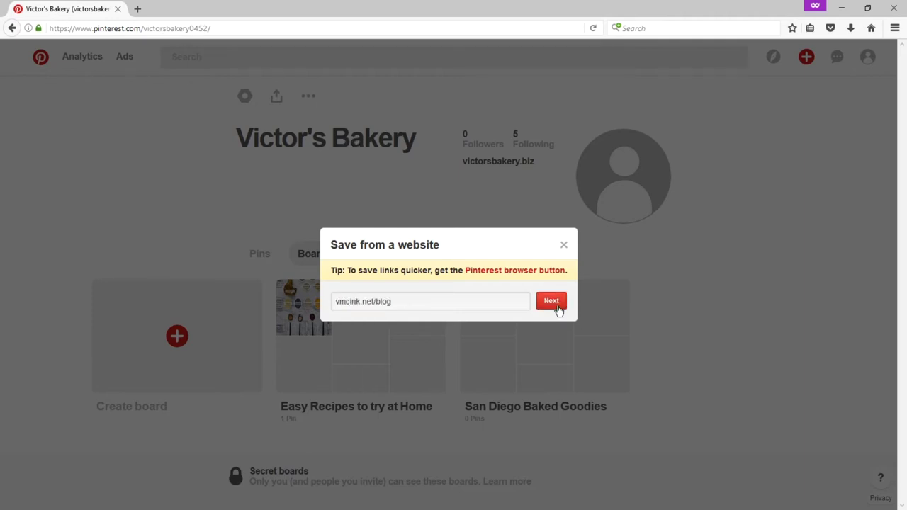
click(557, 305)
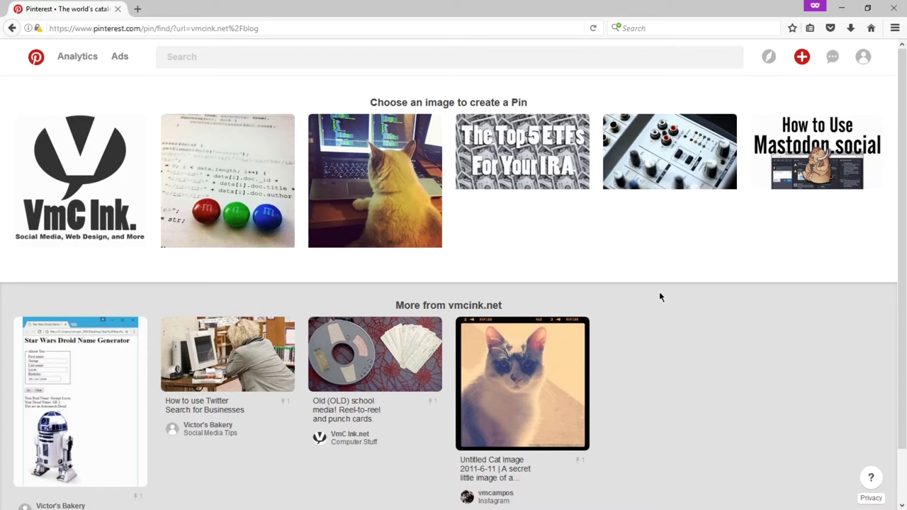
Save the mixer image as 'How to podcast' to a new Tech Stuff board, then open the pin
drag(402, 305, 484, 305)
click(451, 294)
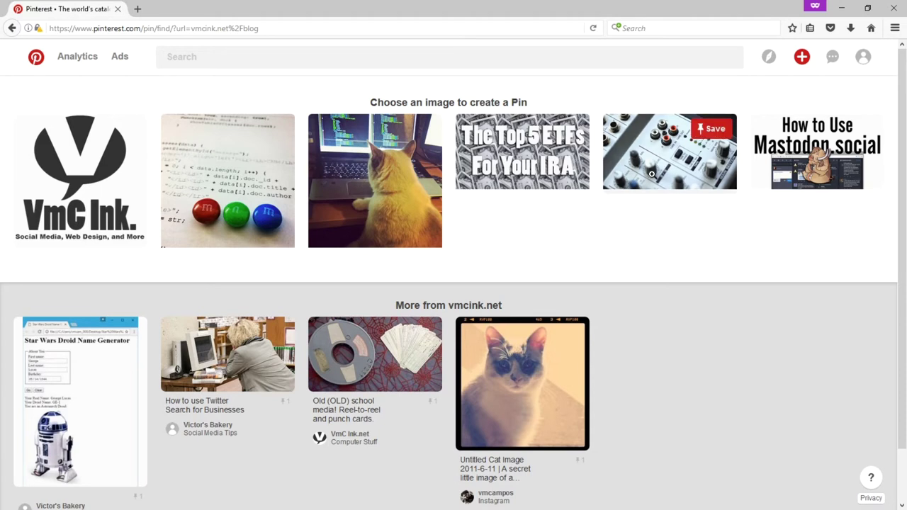
click(669, 158)
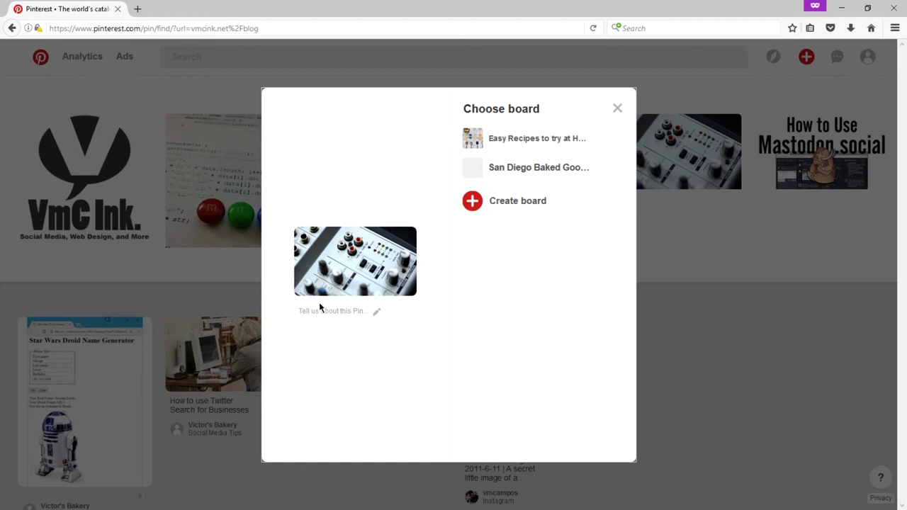
click(352, 314)
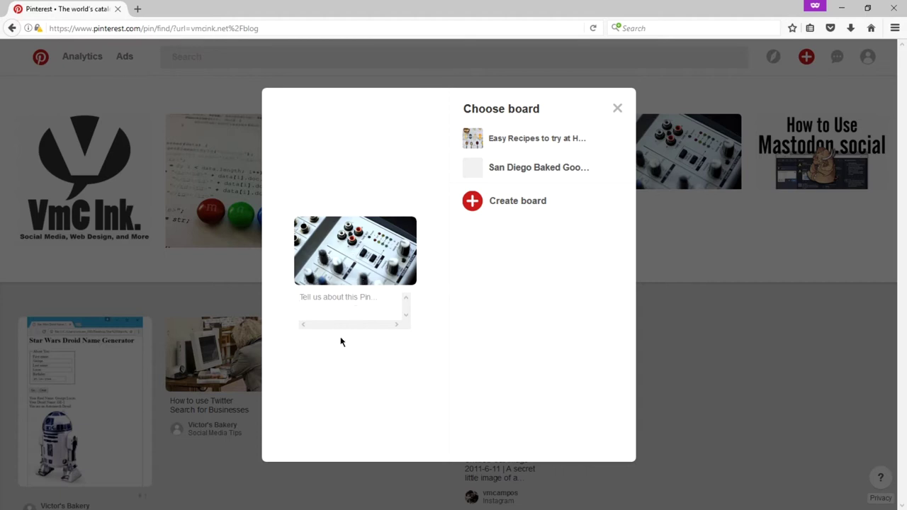
text(Stuff)
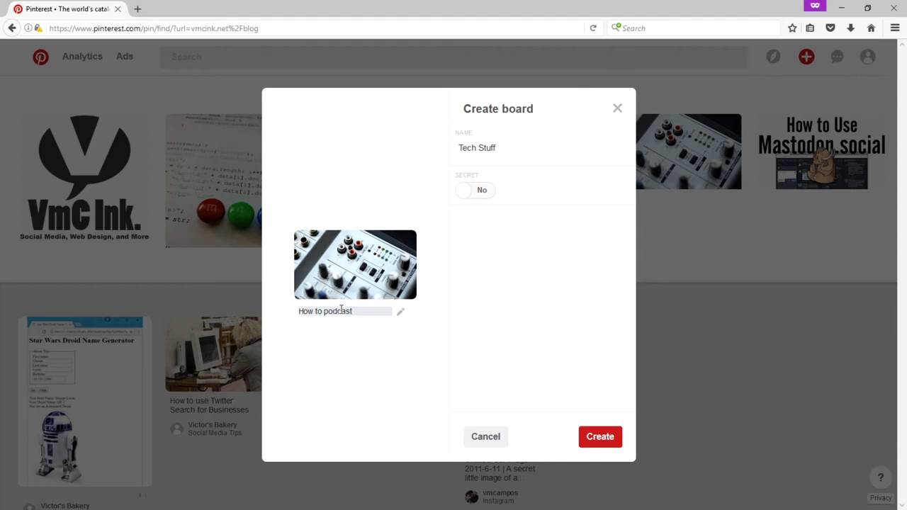
click(603, 439)
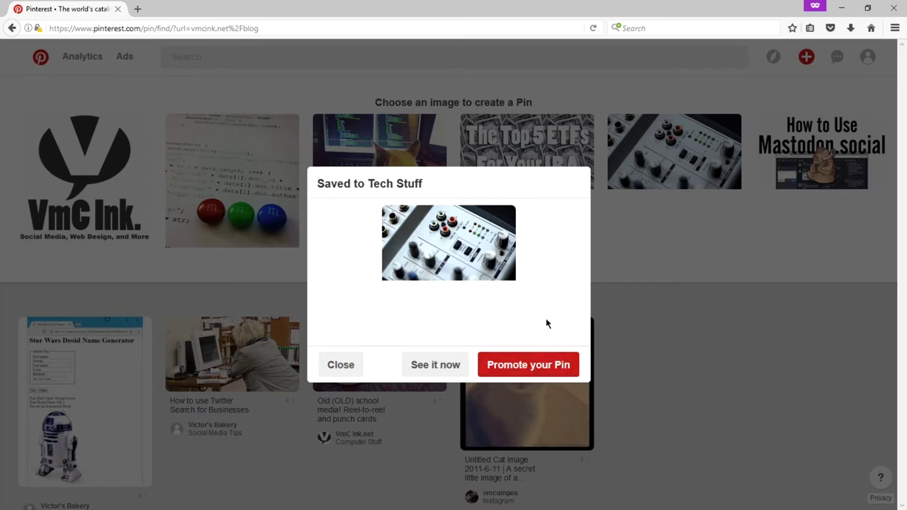
click(445, 371)
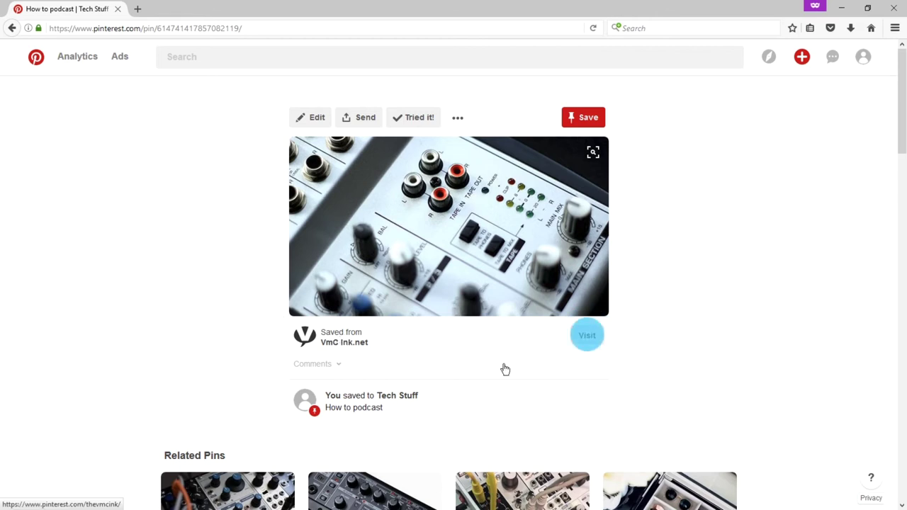
Visit the pin's VmC Ink blog source, close that tab, and bring up the create (+) menu
click(588, 343)
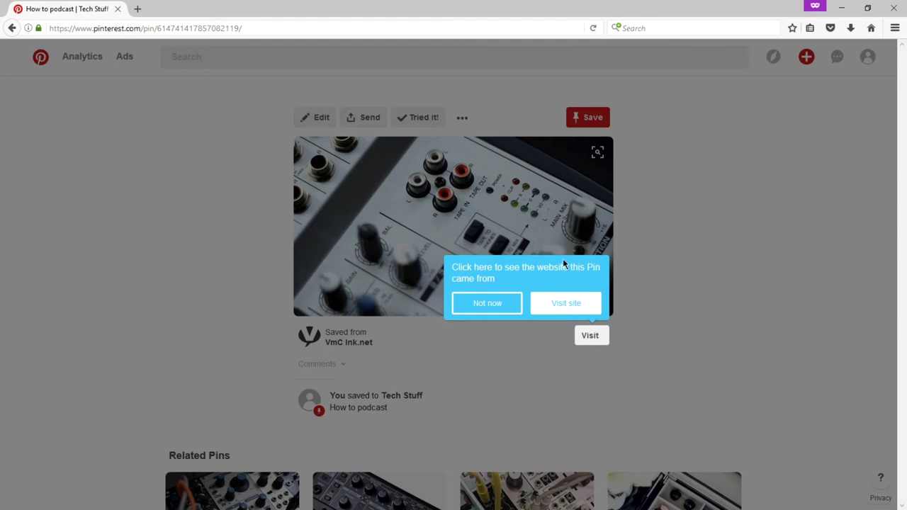
click(562, 310)
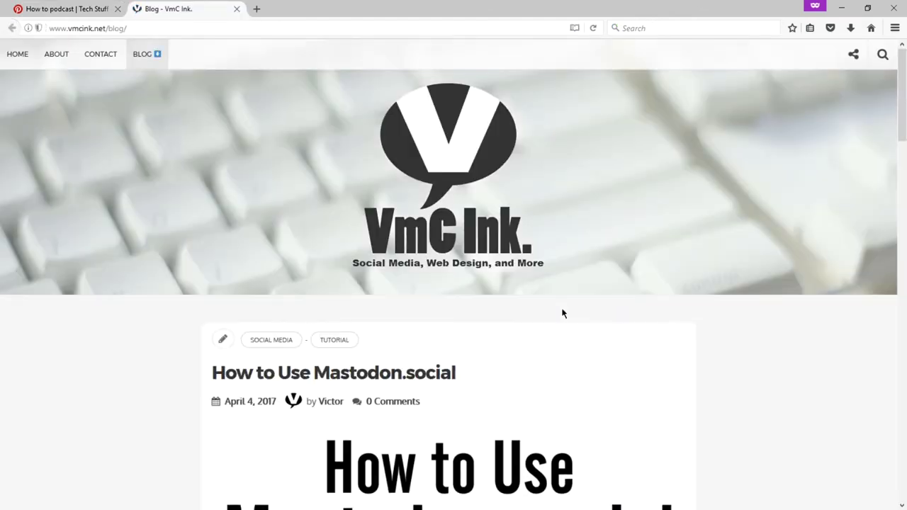
key(ctrl+w)
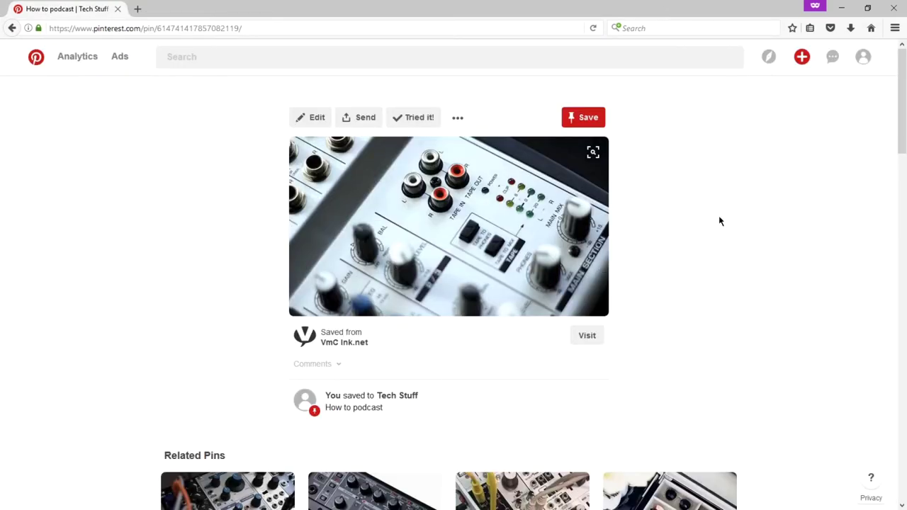
click(802, 56)
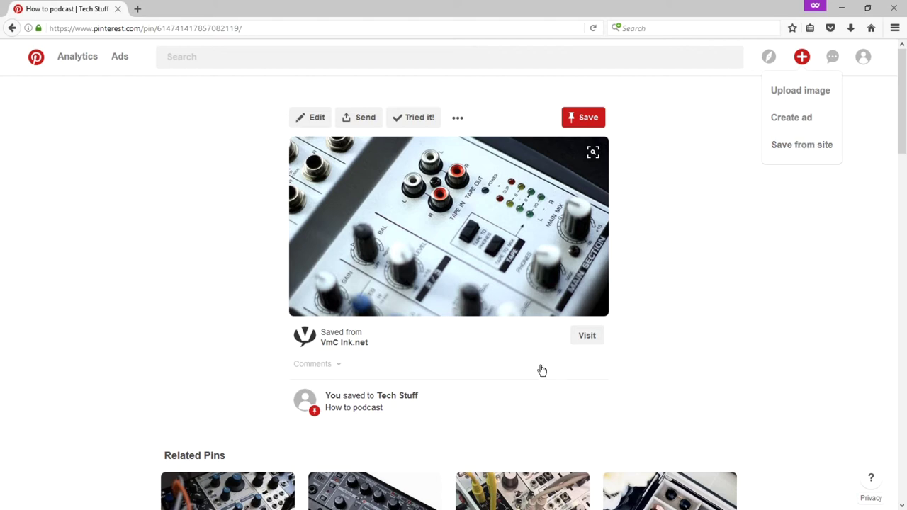
click(586, 338)
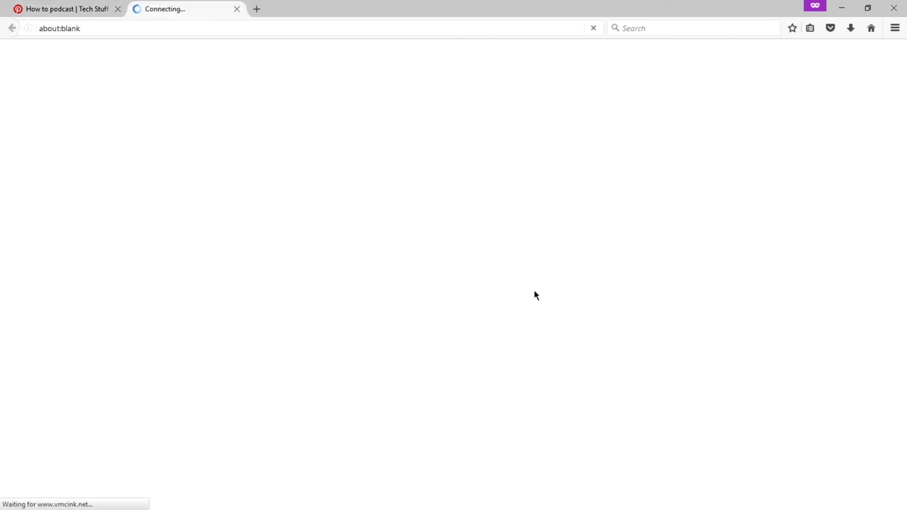
scroll(560, 263, down, 7)
scroll(564, 256, down, 10)
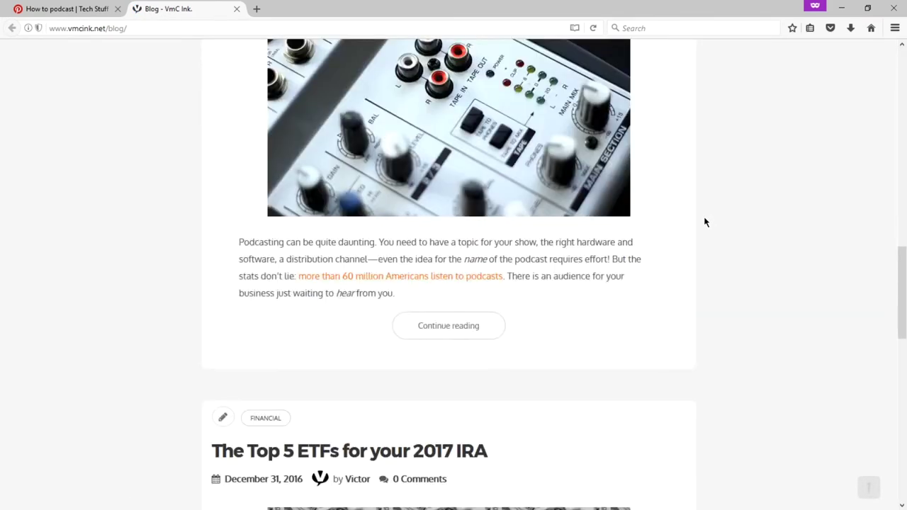
scroll(702, 213, down, 6)
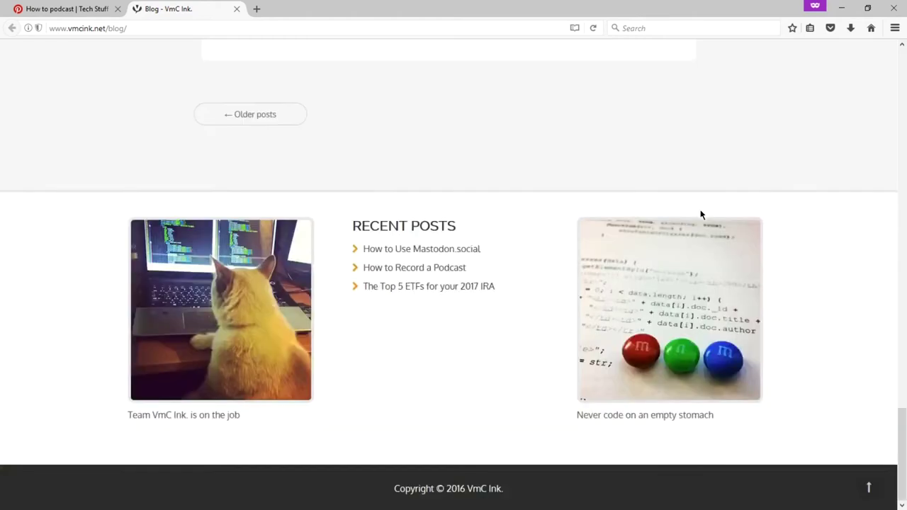
click(237, 8)
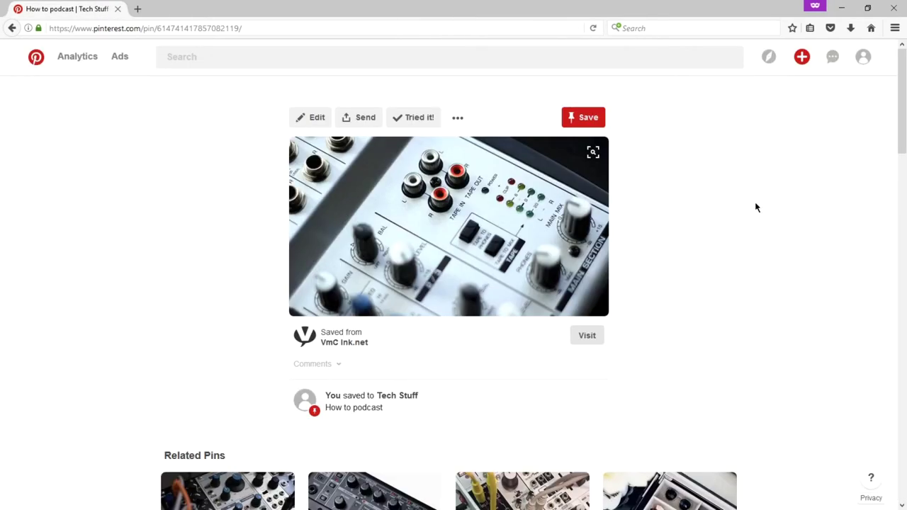
Scroll through the How to podcast pin's Related Pins and back toward the top
scroll(756, 207, down, 3)
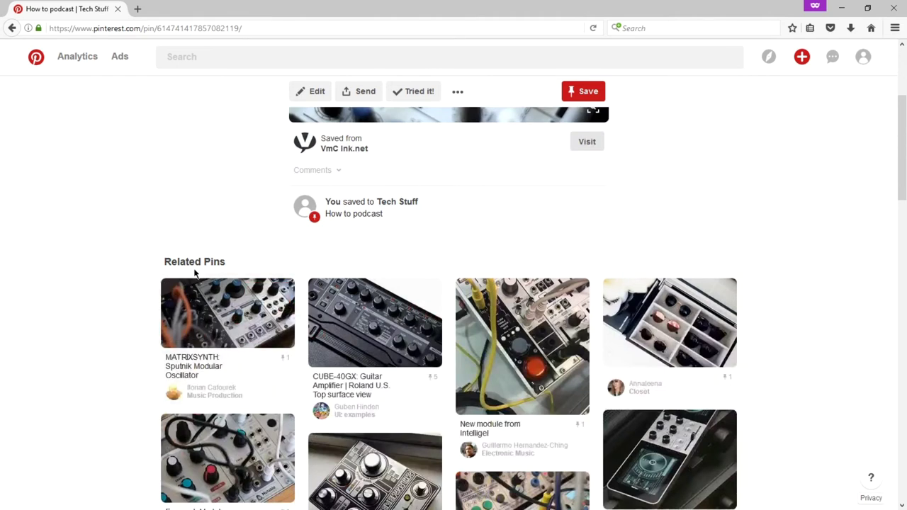
scroll(816, 235, down, 1)
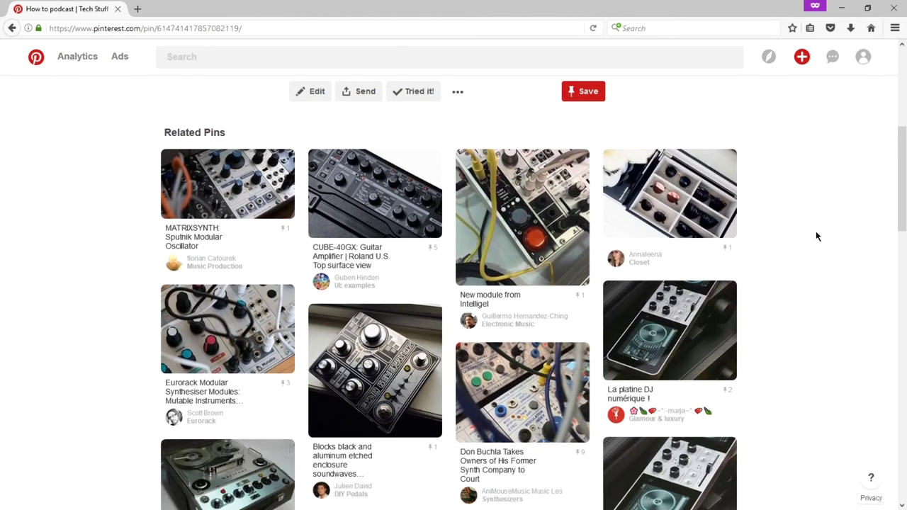
scroll(783, 295, up, 4)
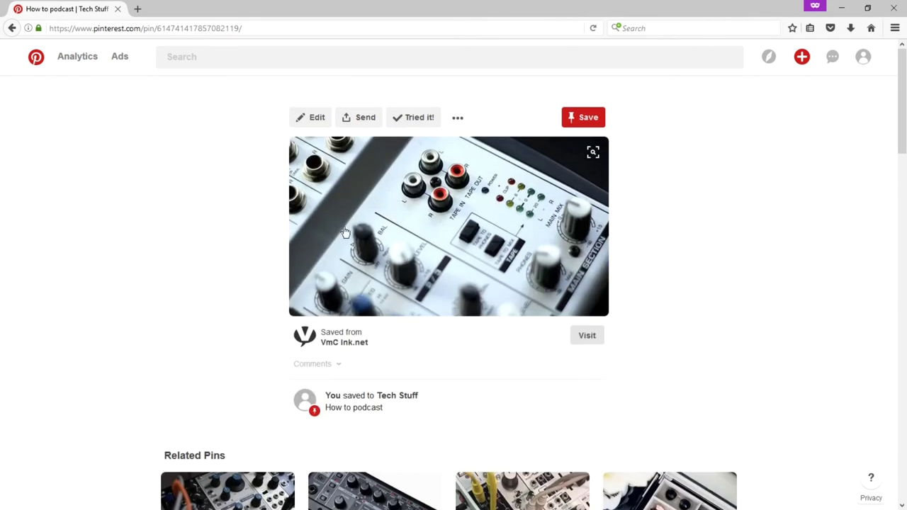
scroll(835, 286, down, 4)
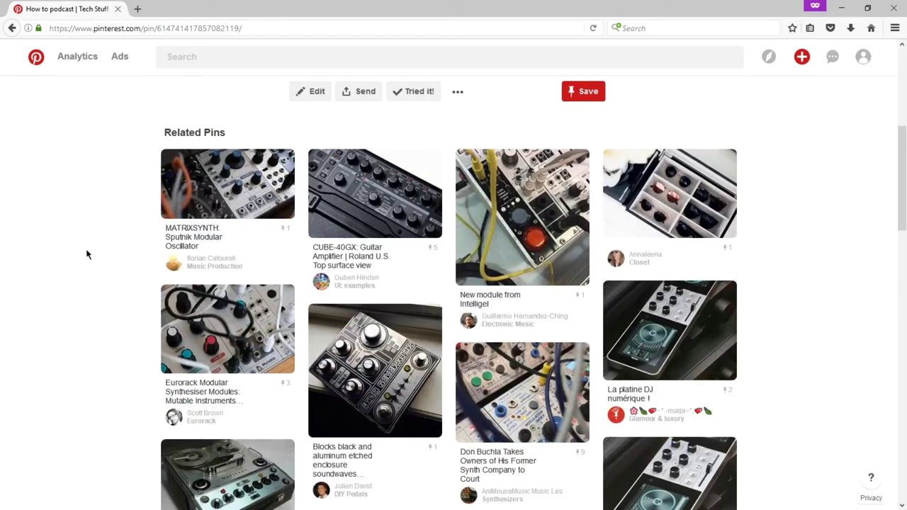
scroll(85, 252, down, 2)
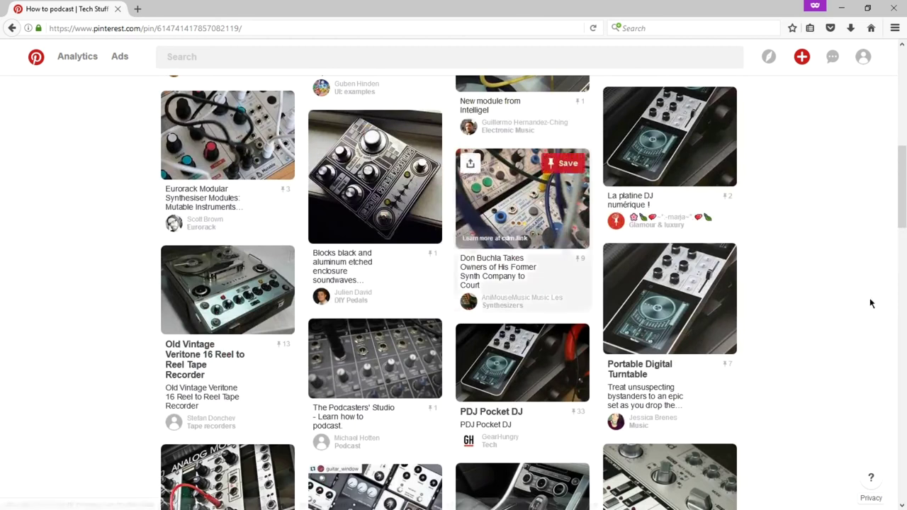
scroll(826, 270, down, 2)
scroll(822, 268, down, 3)
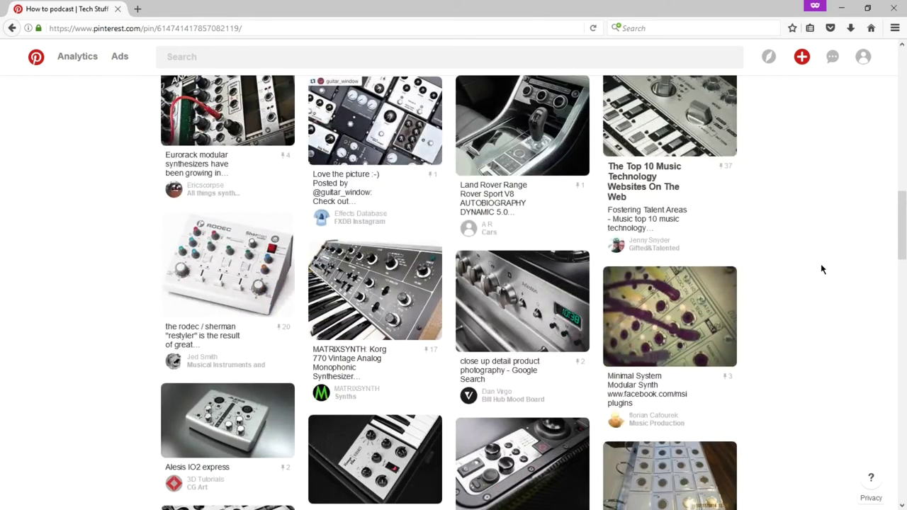
scroll(822, 269, up, 2)
scroll(821, 268, up, 1)
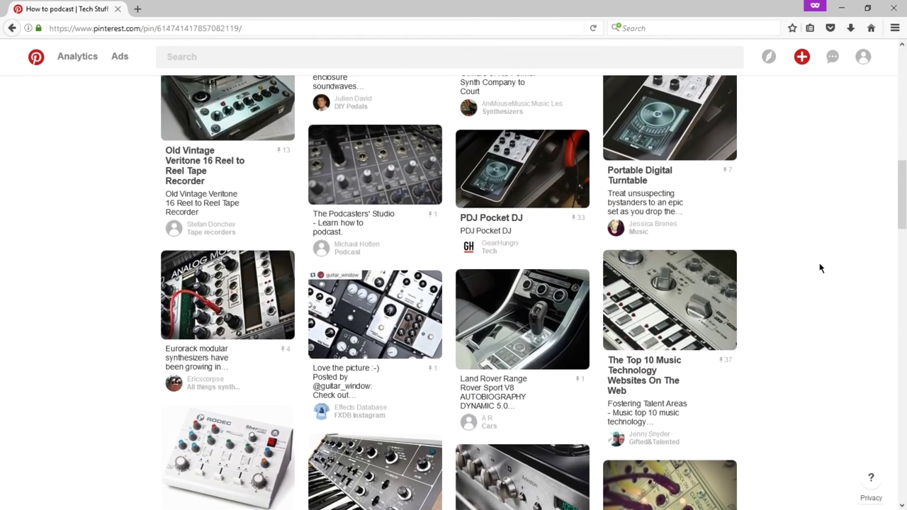
mouse_move(545, 333)
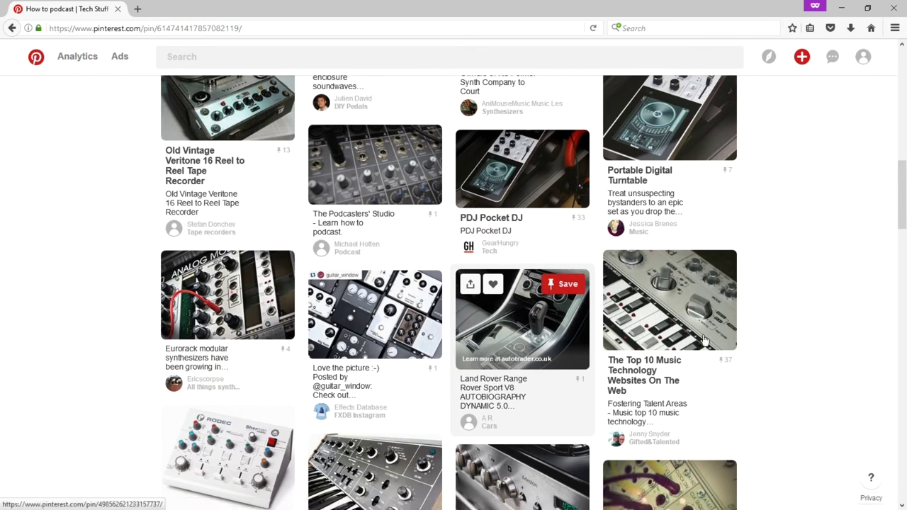
scroll(840, 301, down, 7)
scroll(848, 309, down, 2)
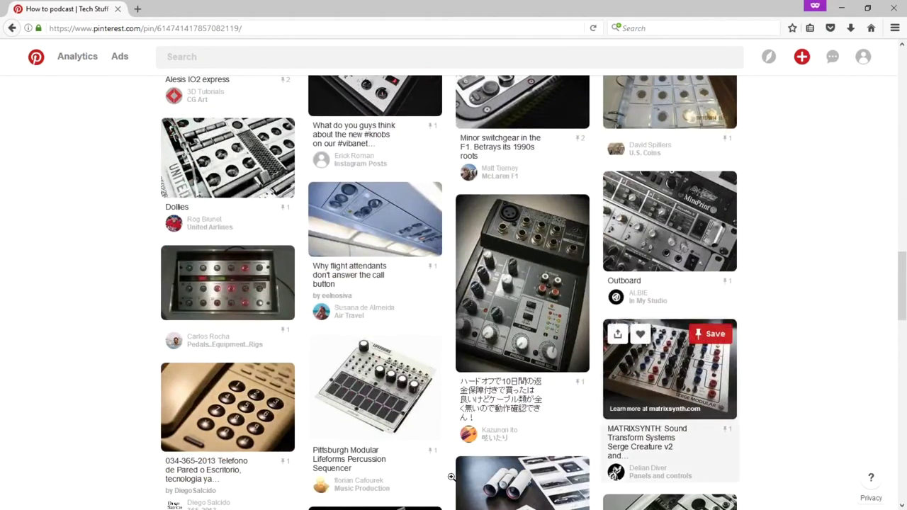
mouse_move(216, 421)
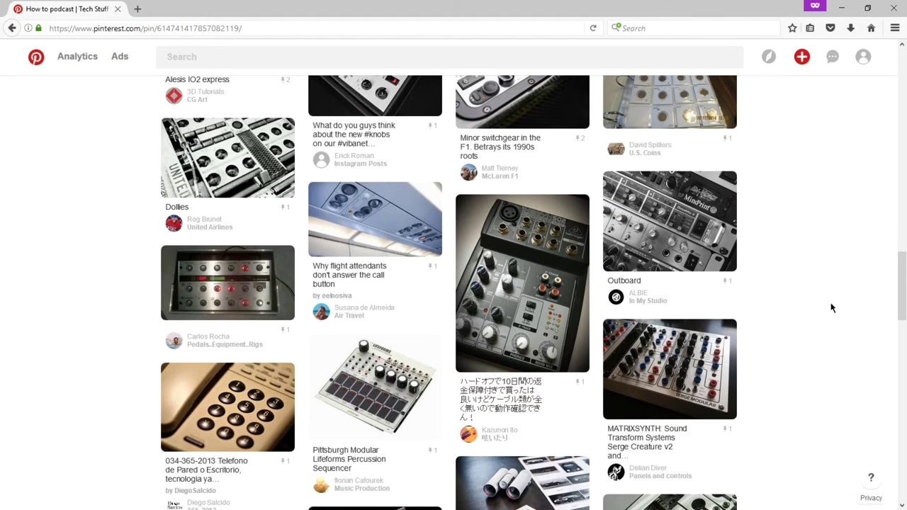
scroll(839, 199, up, 15)
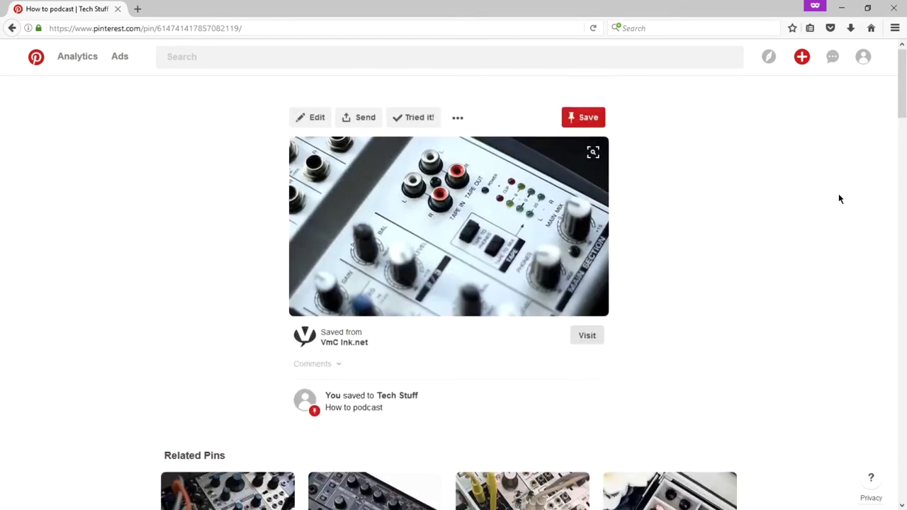
scroll(838, 199, down, 4)
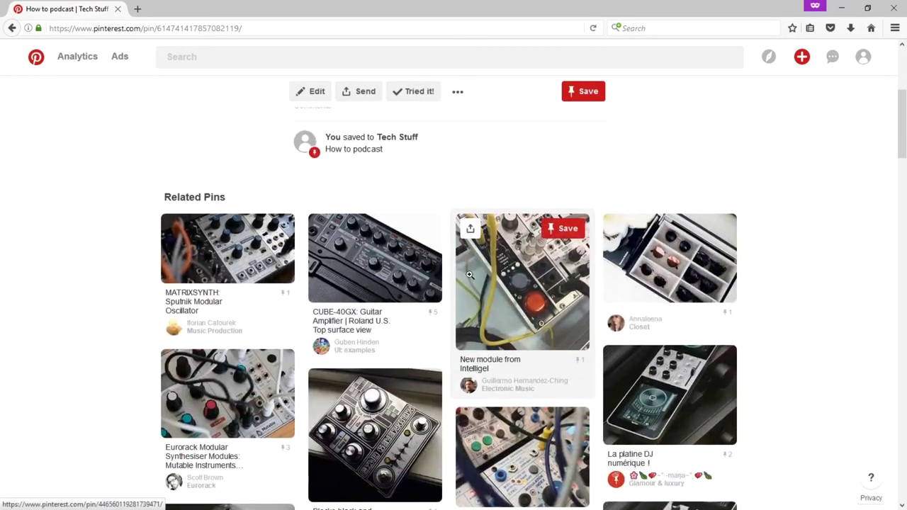
scroll(656, 251, up, 4)
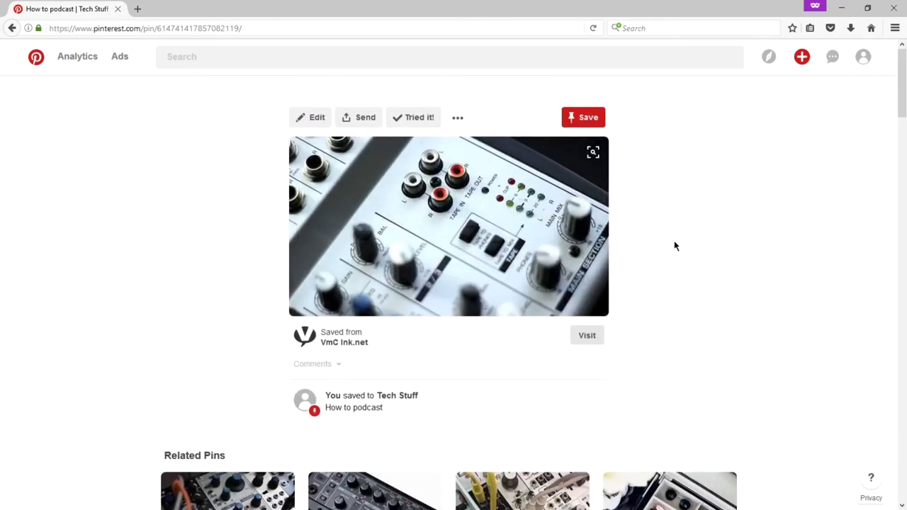
Open Explore and scroll down through the trending ideas to the Heart-shaped desserts pins
click(769, 59)
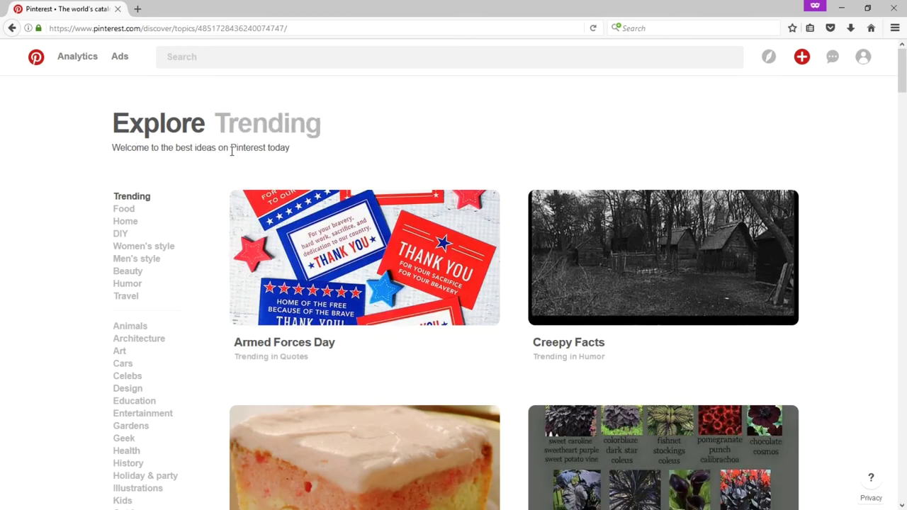
scroll(872, 153, down, 3)
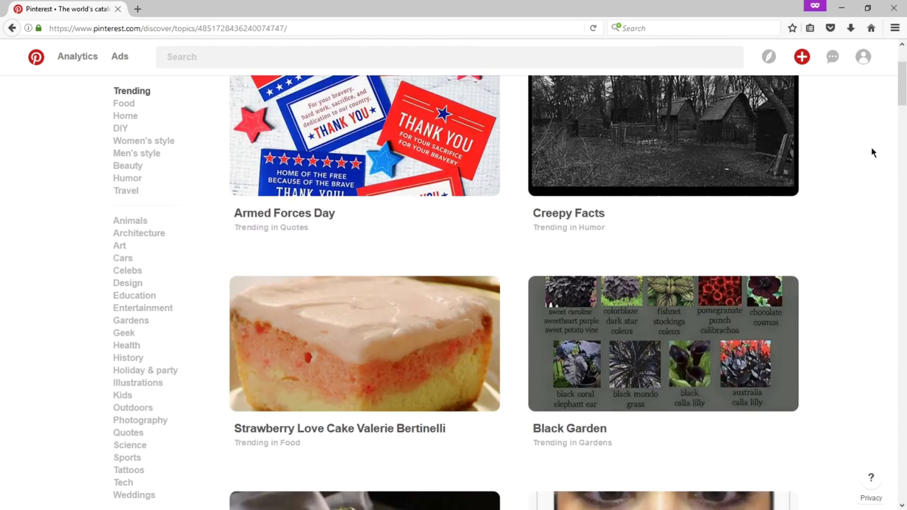
scroll(872, 152, down, 4)
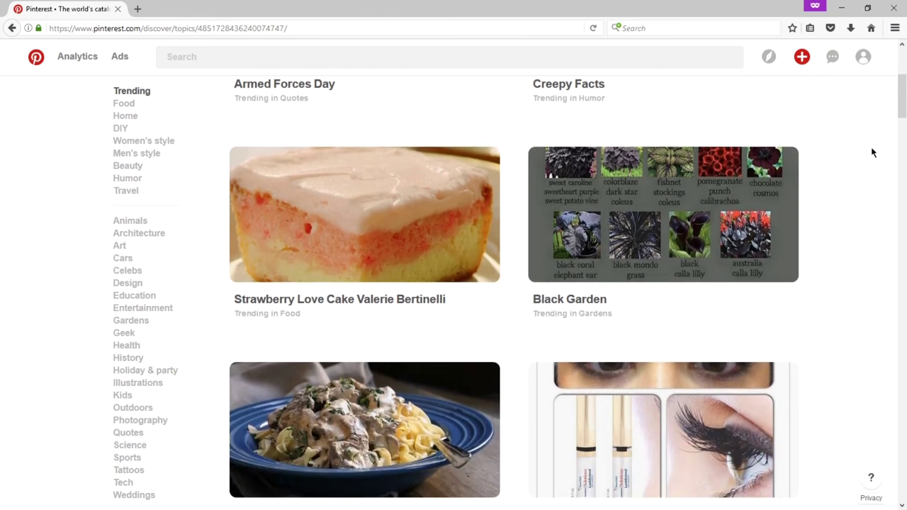
scroll(872, 153, down, 2)
scroll(872, 152, down, 7)
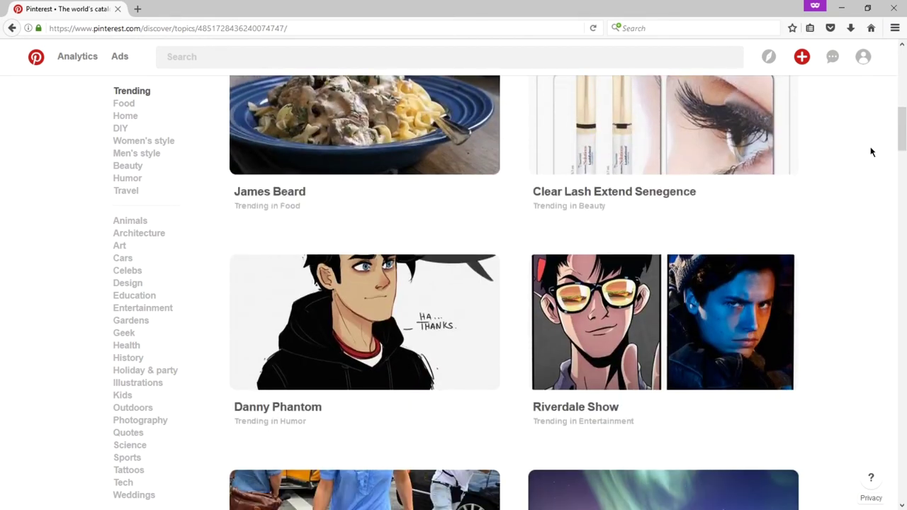
scroll(872, 152, down, 10)
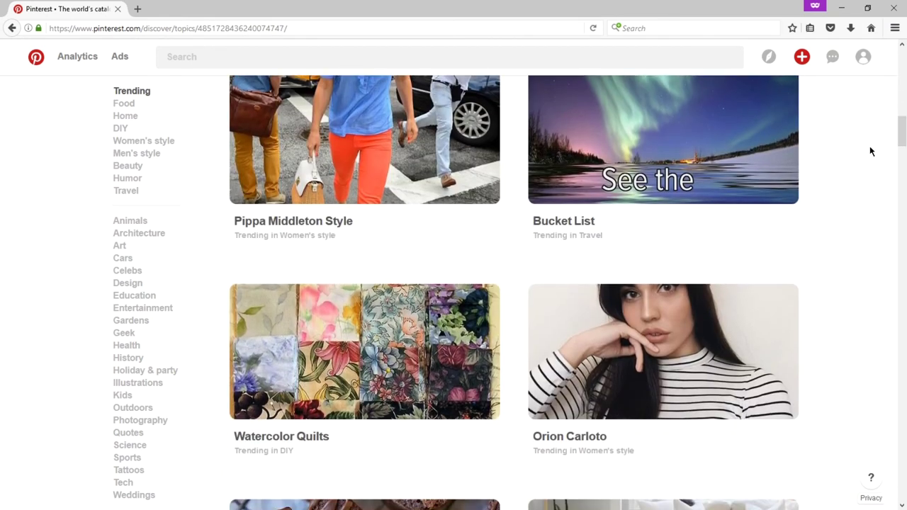
scroll(871, 151, down, 7)
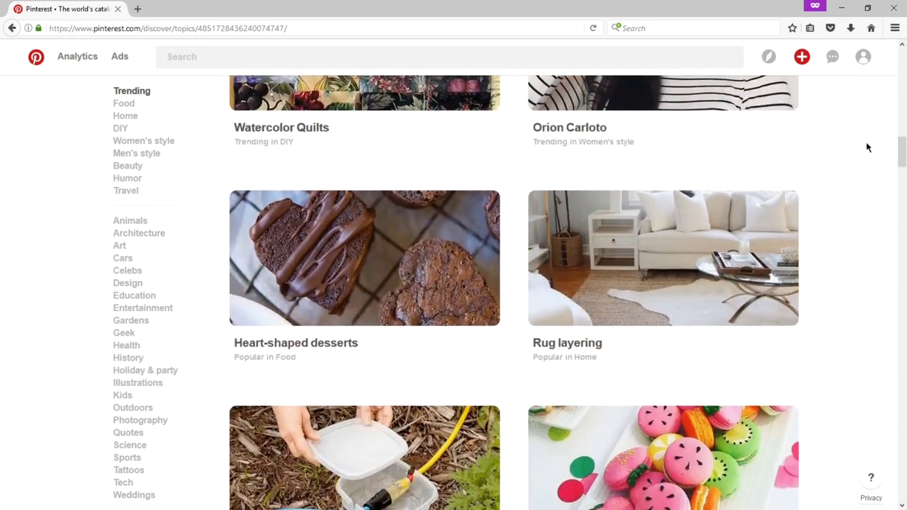
scroll(867, 147, down, 3)
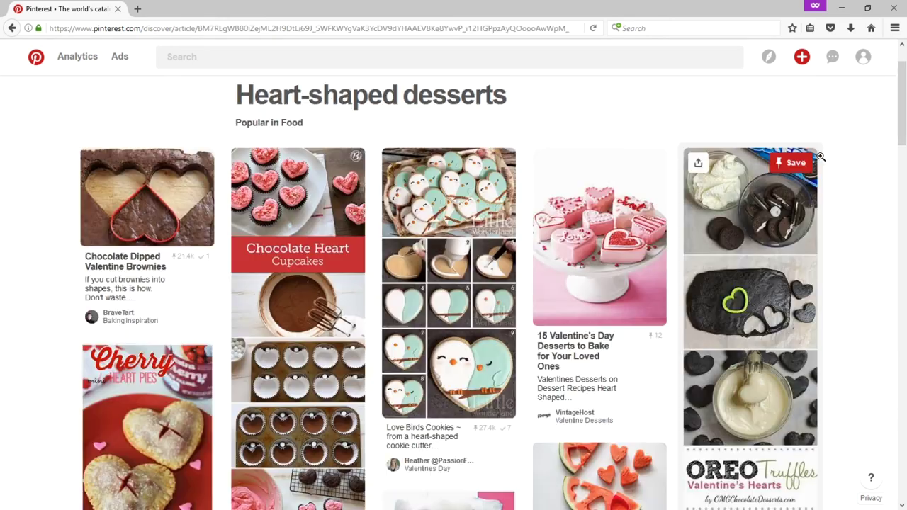
scroll(820, 156, down, 5)
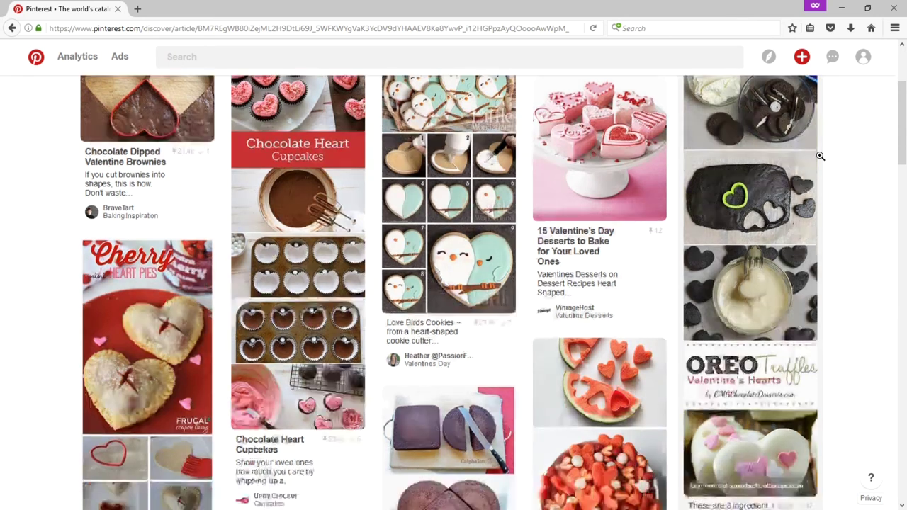
scroll(820, 156, down, 6)
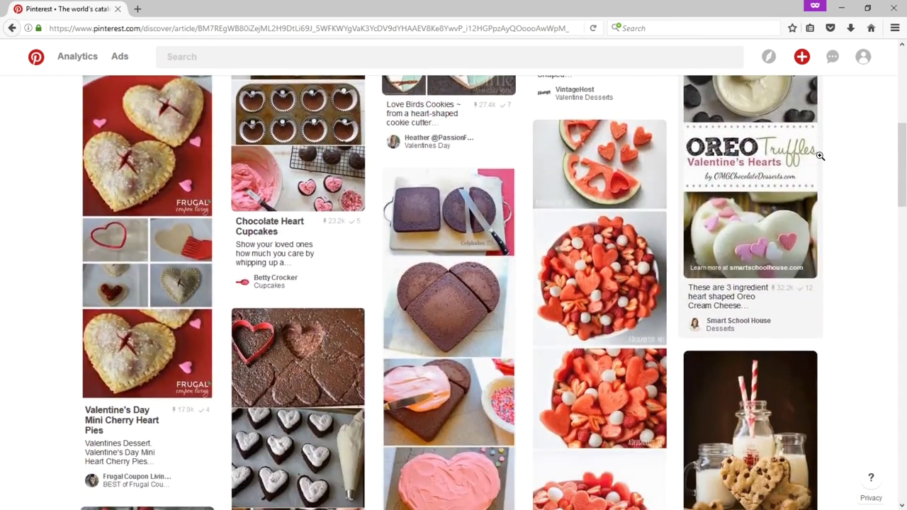
scroll(820, 155, down, 10)
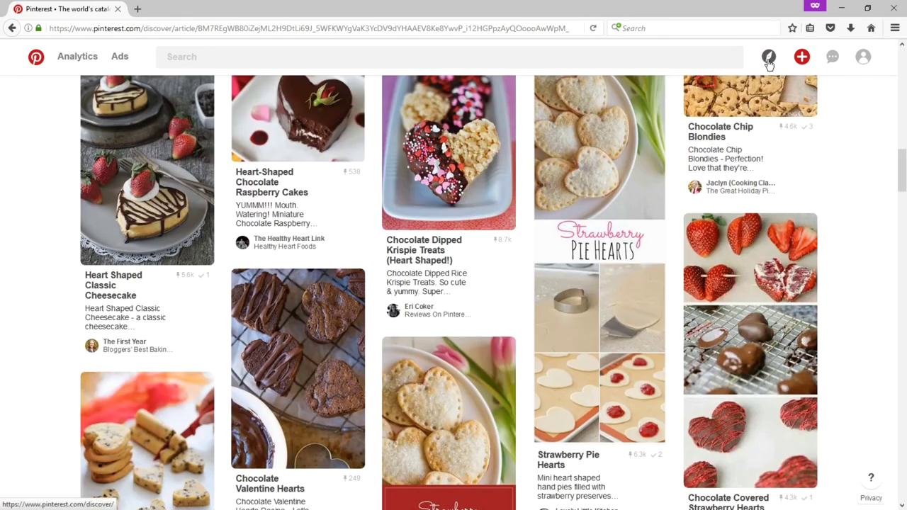
Search for keto recipes and scroll the results until Zucchini Parmesan Crisps appears
click(428, 53)
key(Down)
key(Down)
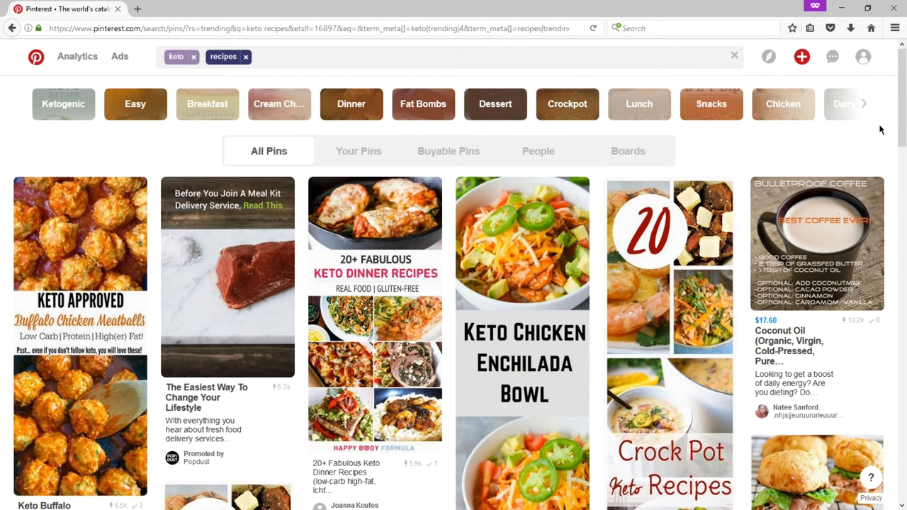
scroll(881, 130, down, 10)
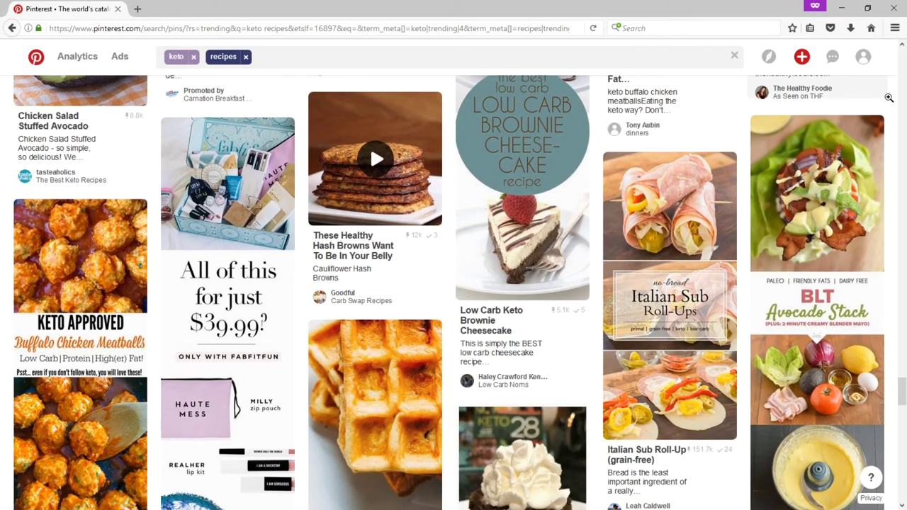
scroll(892, 95, down, 5)
scroll(888, 97, down, 1)
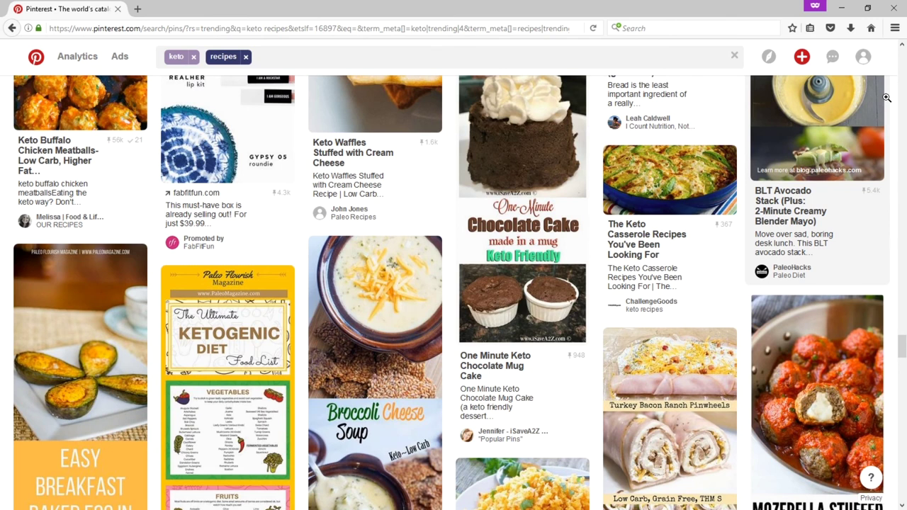
scroll(887, 98, down, 3)
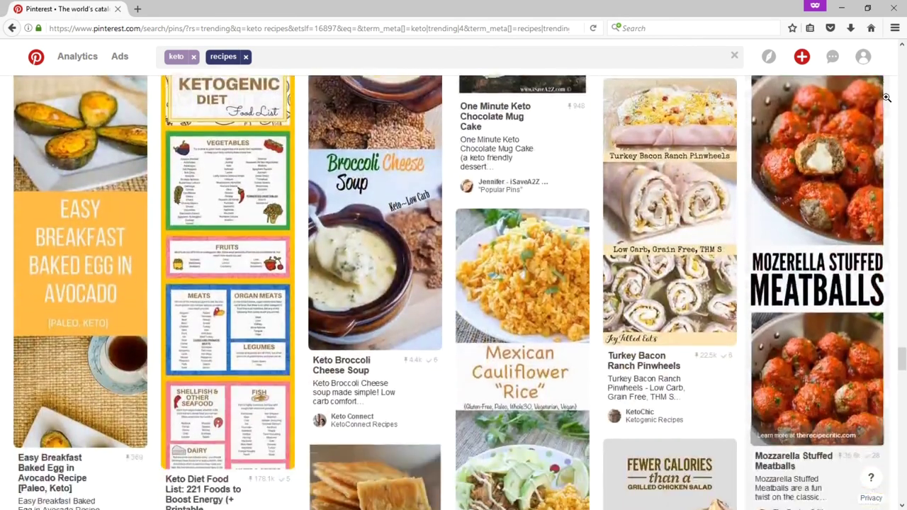
scroll(887, 97, down, 3)
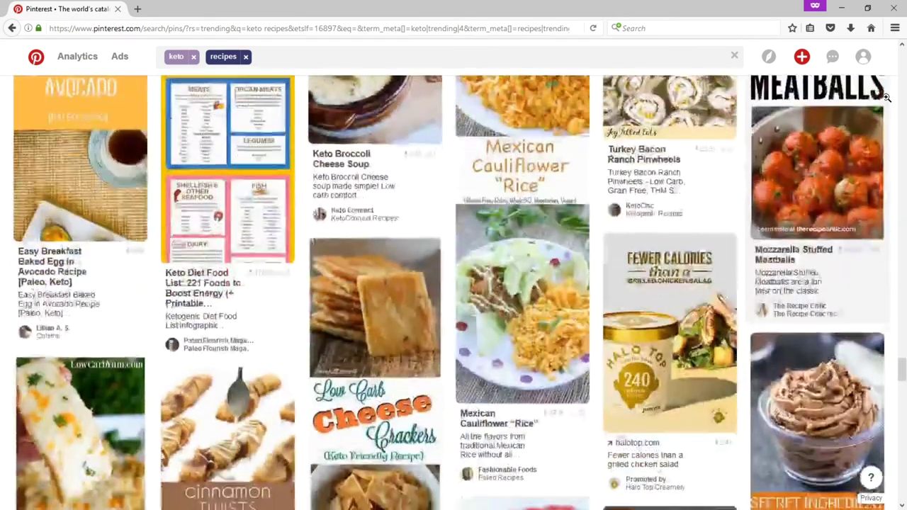
scroll(887, 97, down, 1)
scroll(887, 97, down, 2)
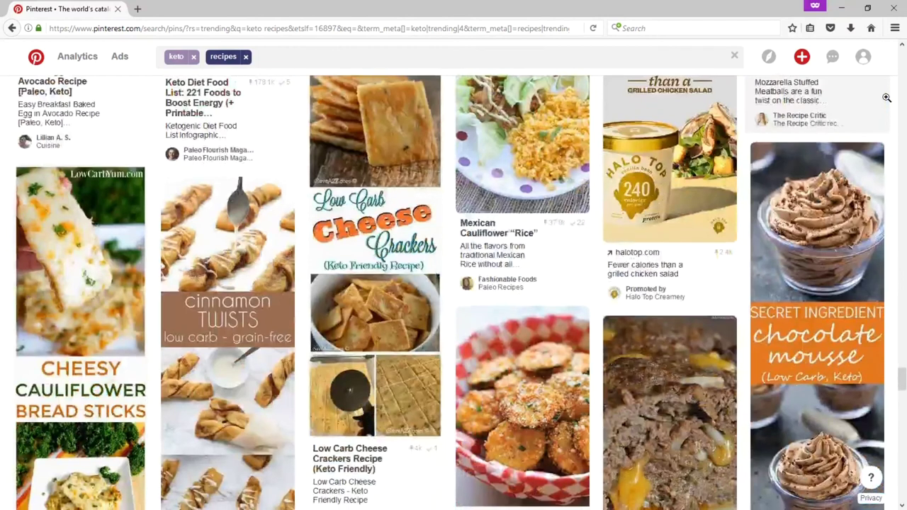
scroll(887, 97, down, 2)
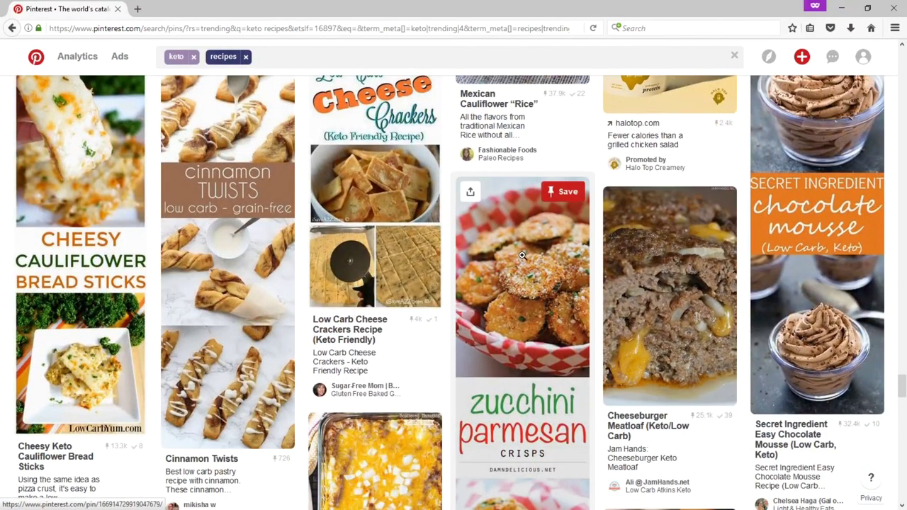
Read through the Zucchini Parmesan Crisps recipe details, then close it
click(522, 255)
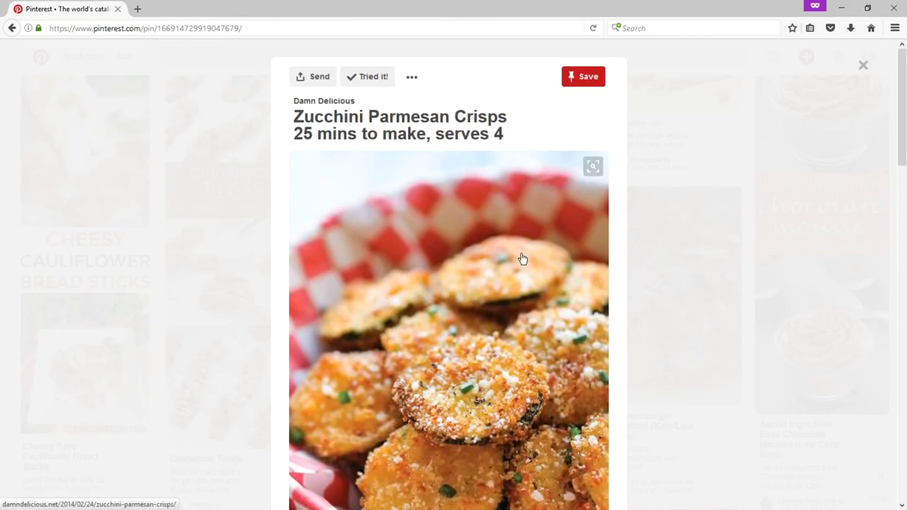
scroll(521, 258, down, 10)
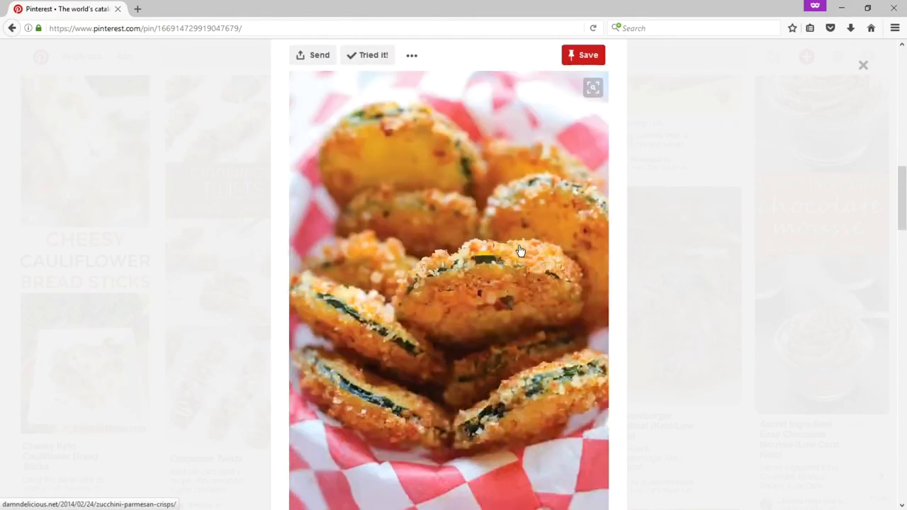
scroll(520, 251, down, 8)
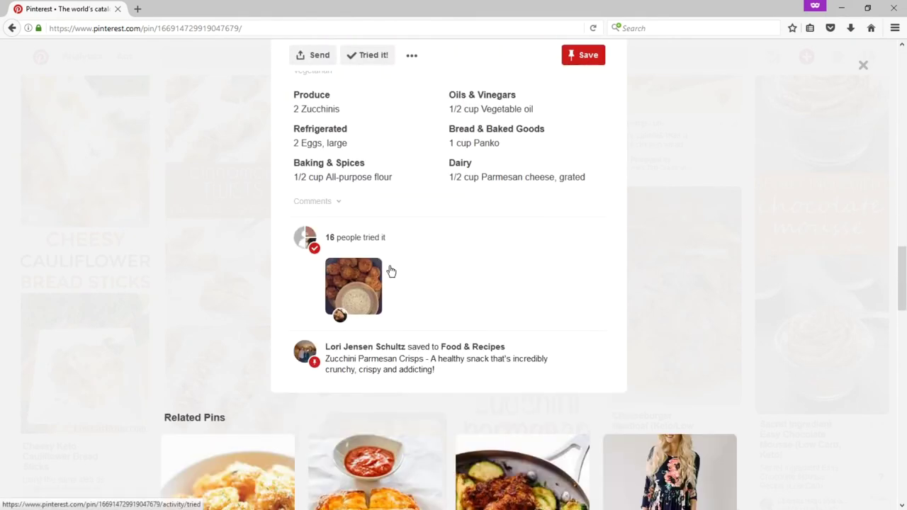
scroll(582, 286, down, 3)
click(749, 189)
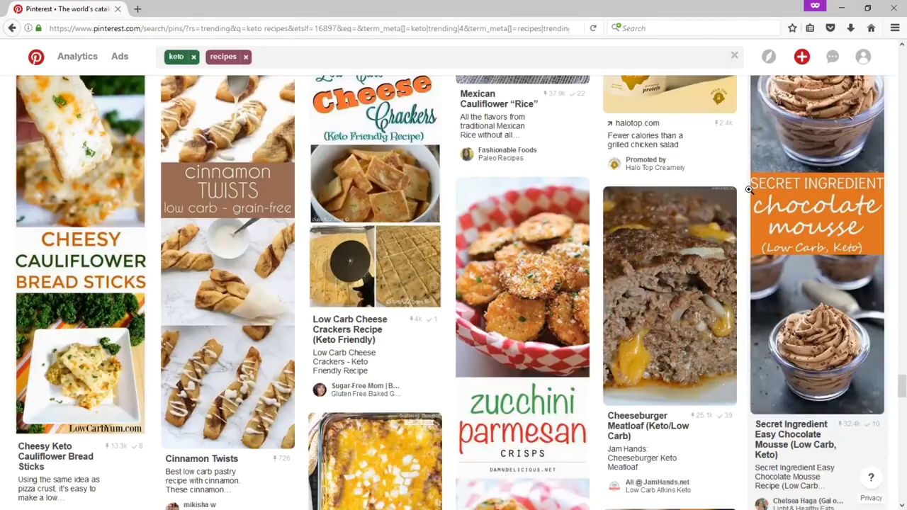
Scroll further down the keto results past Sausage Stuffed Mushrooms and BBQ Bacon Cheddar Meatloaf
scroll(407, 215, down, 4)
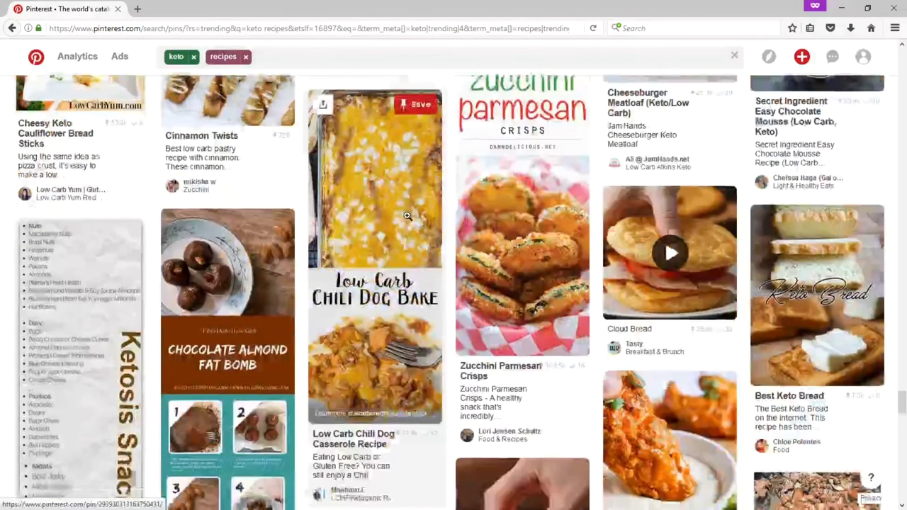
scroll(408, 216, down, 4)
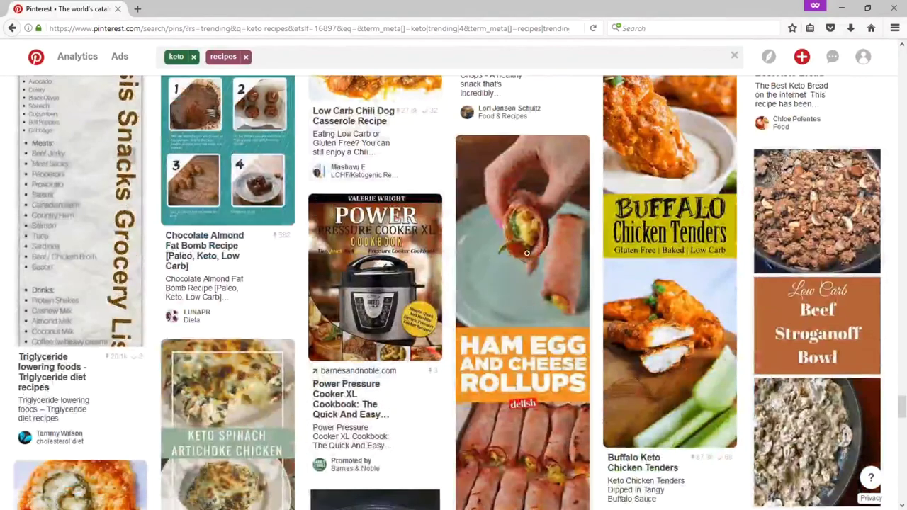
scroll(526, 253, down, 10)
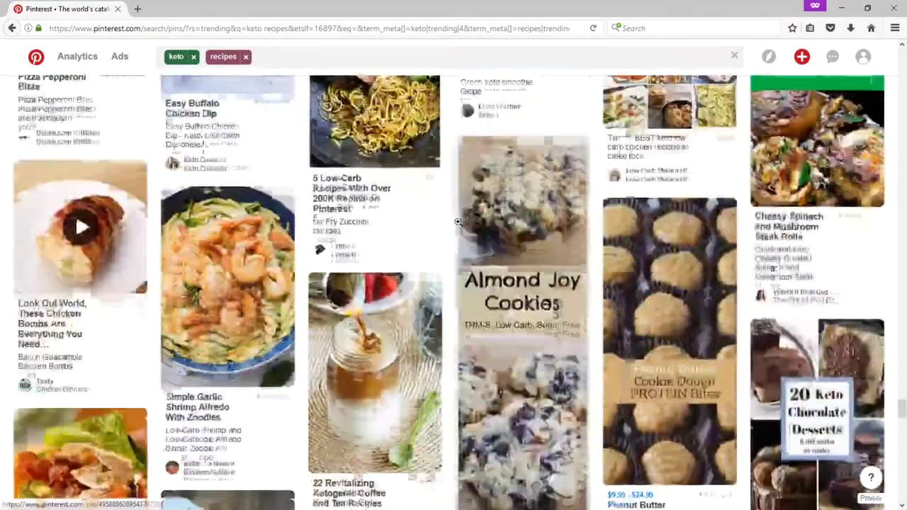
scroll(458, 222, down, 2)
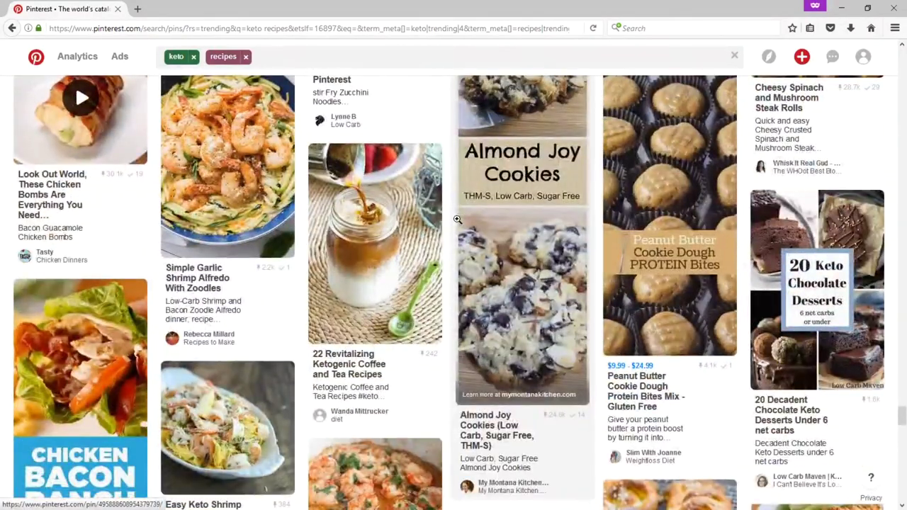
scroll(458, 220, down, 8)
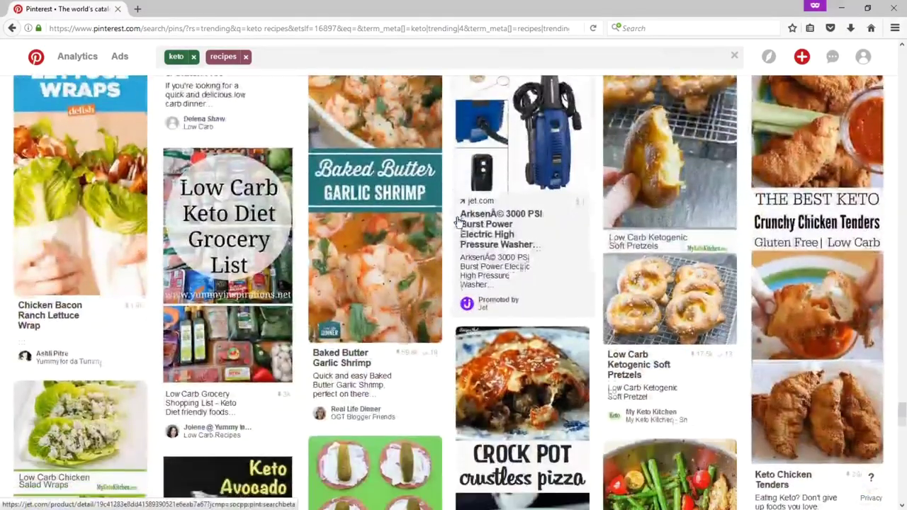
scroll(458, 221, down, 3)
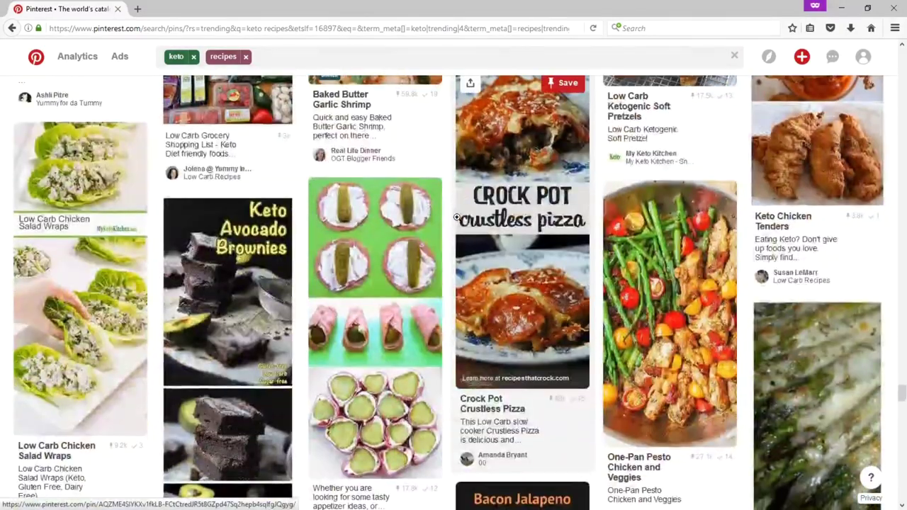
scroll(457, 217, down, 4)
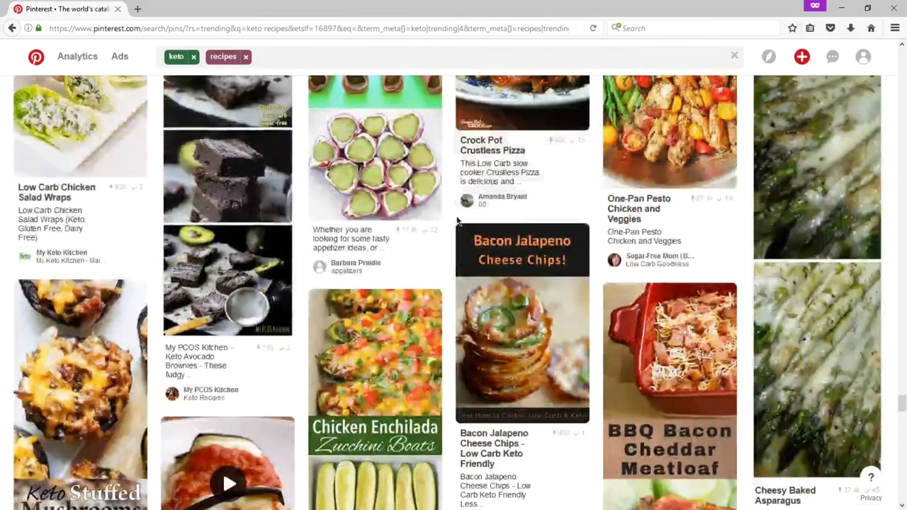
scroll(457, 221, down, 2)
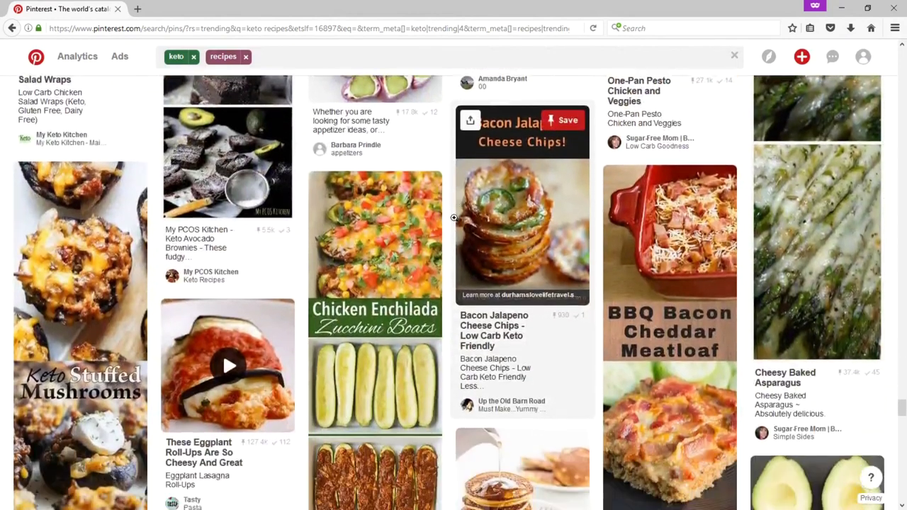
scroll(455, 218, down, 3)
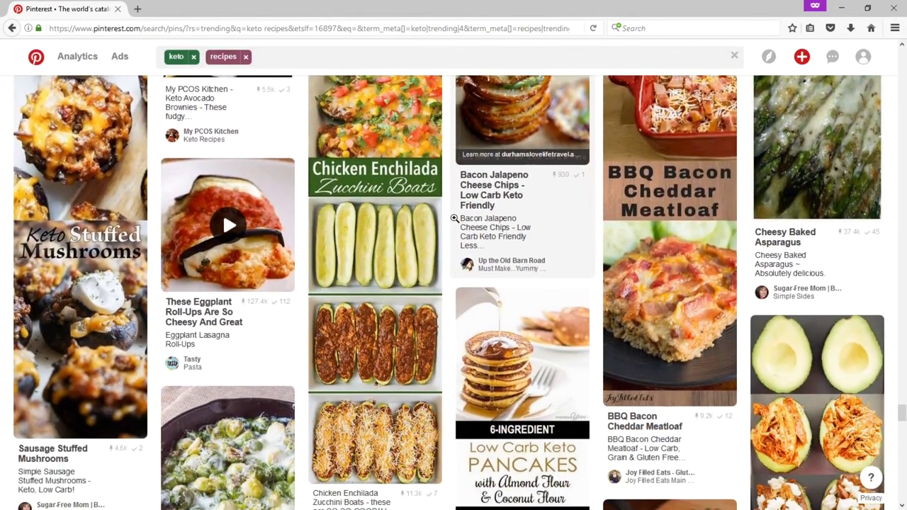
Go back to Explore, open the Science topic, and scroll its featured ideas
key(alt+Left)
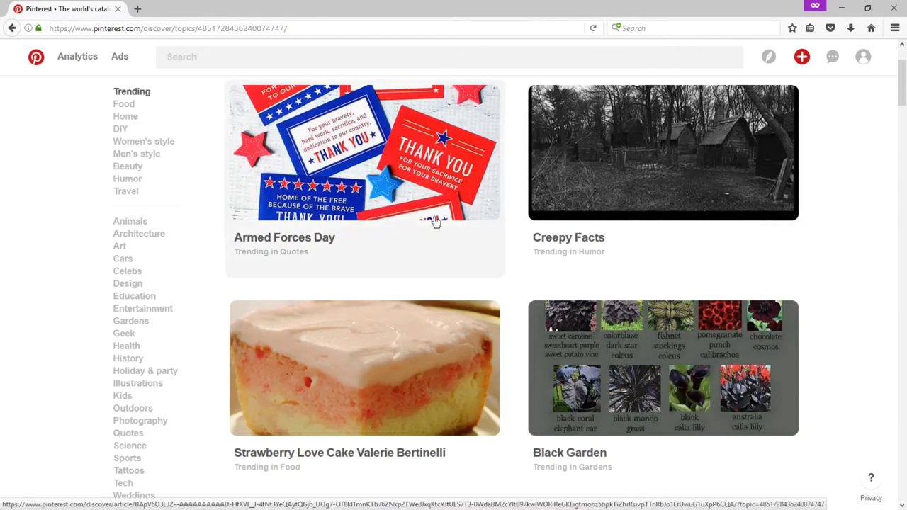
scroll(153, 256, down, 3)
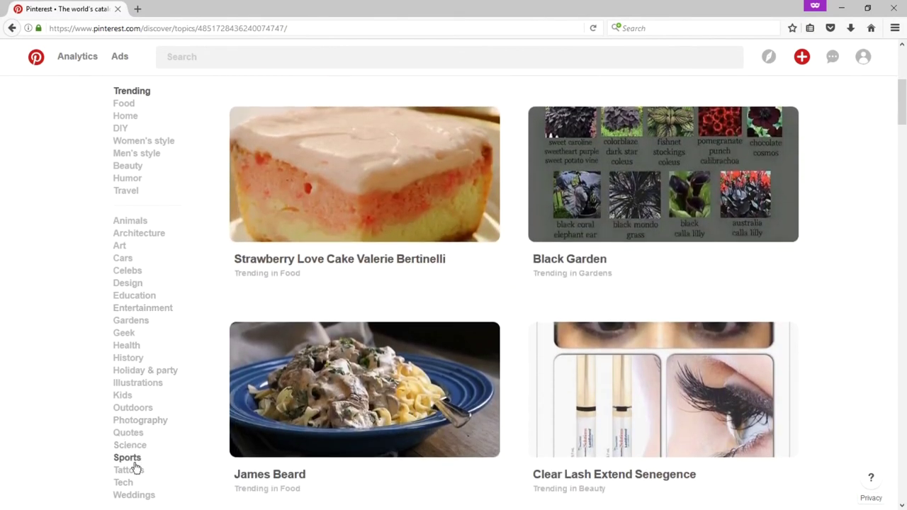
click(134, 448)
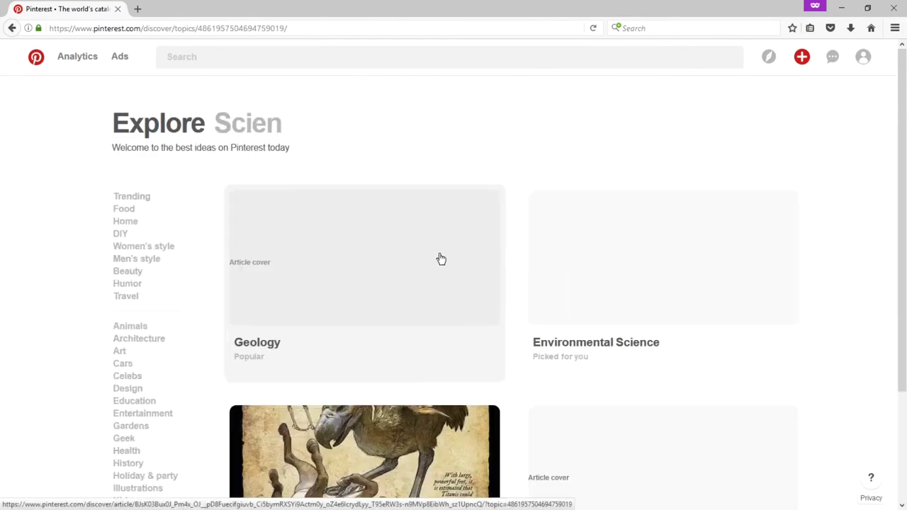
scroll(564, 167, down, 5)
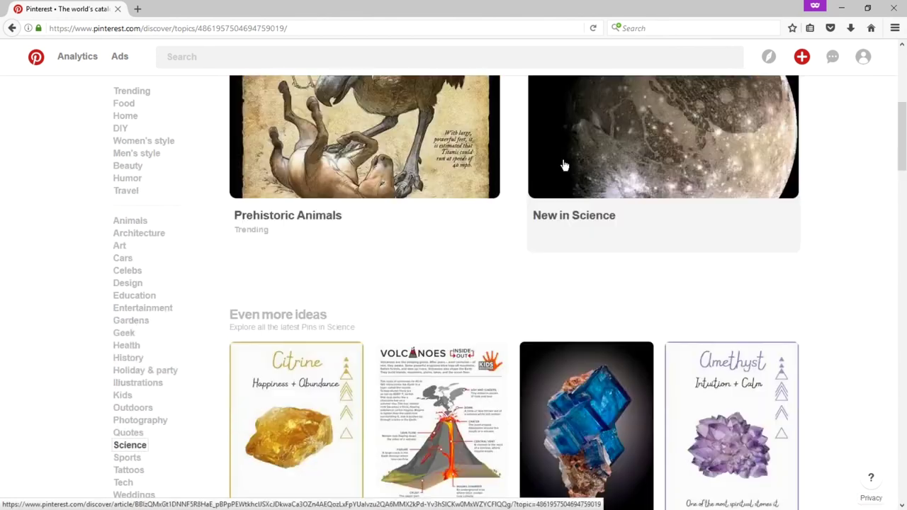
scroll(564, 165, down, 2)
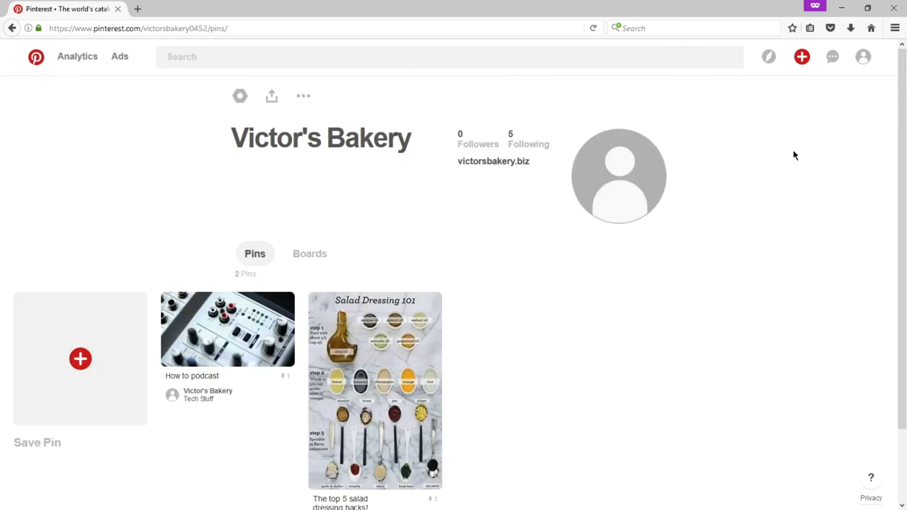
scroll(790, 147, down, 1)
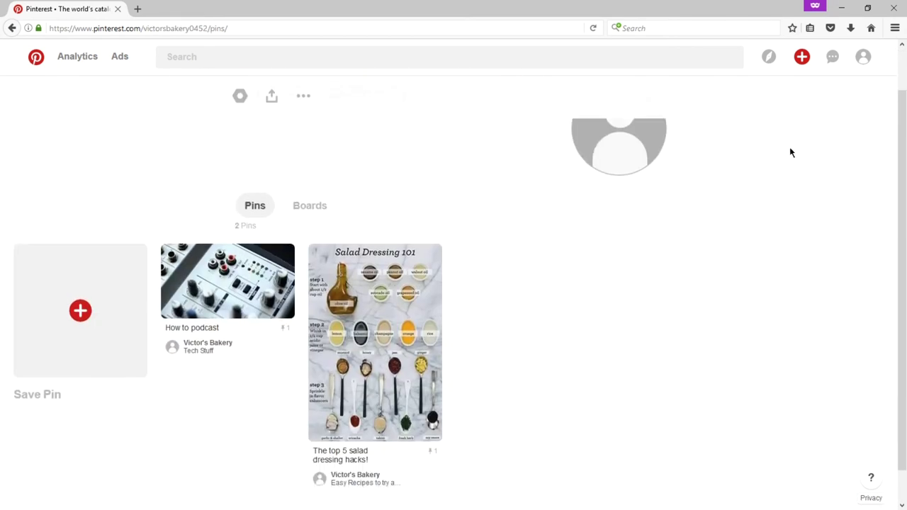
scroll(790, 148, up, 1)
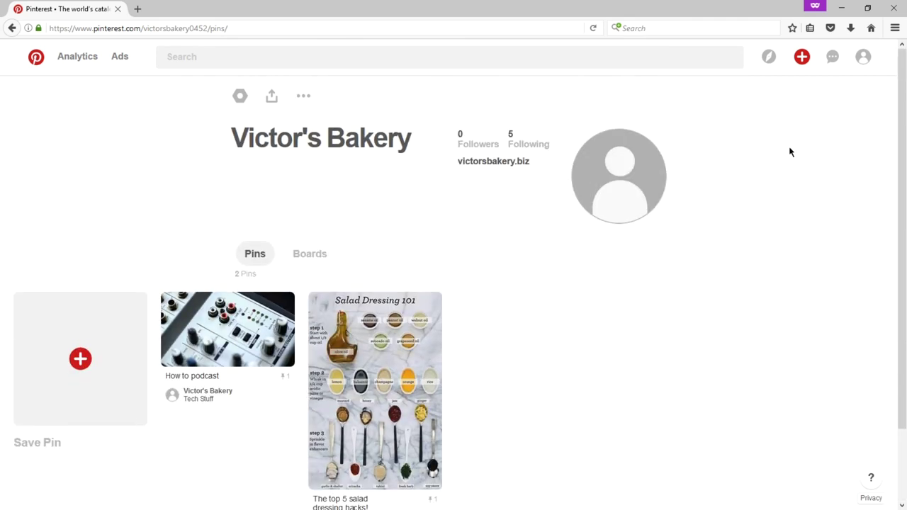